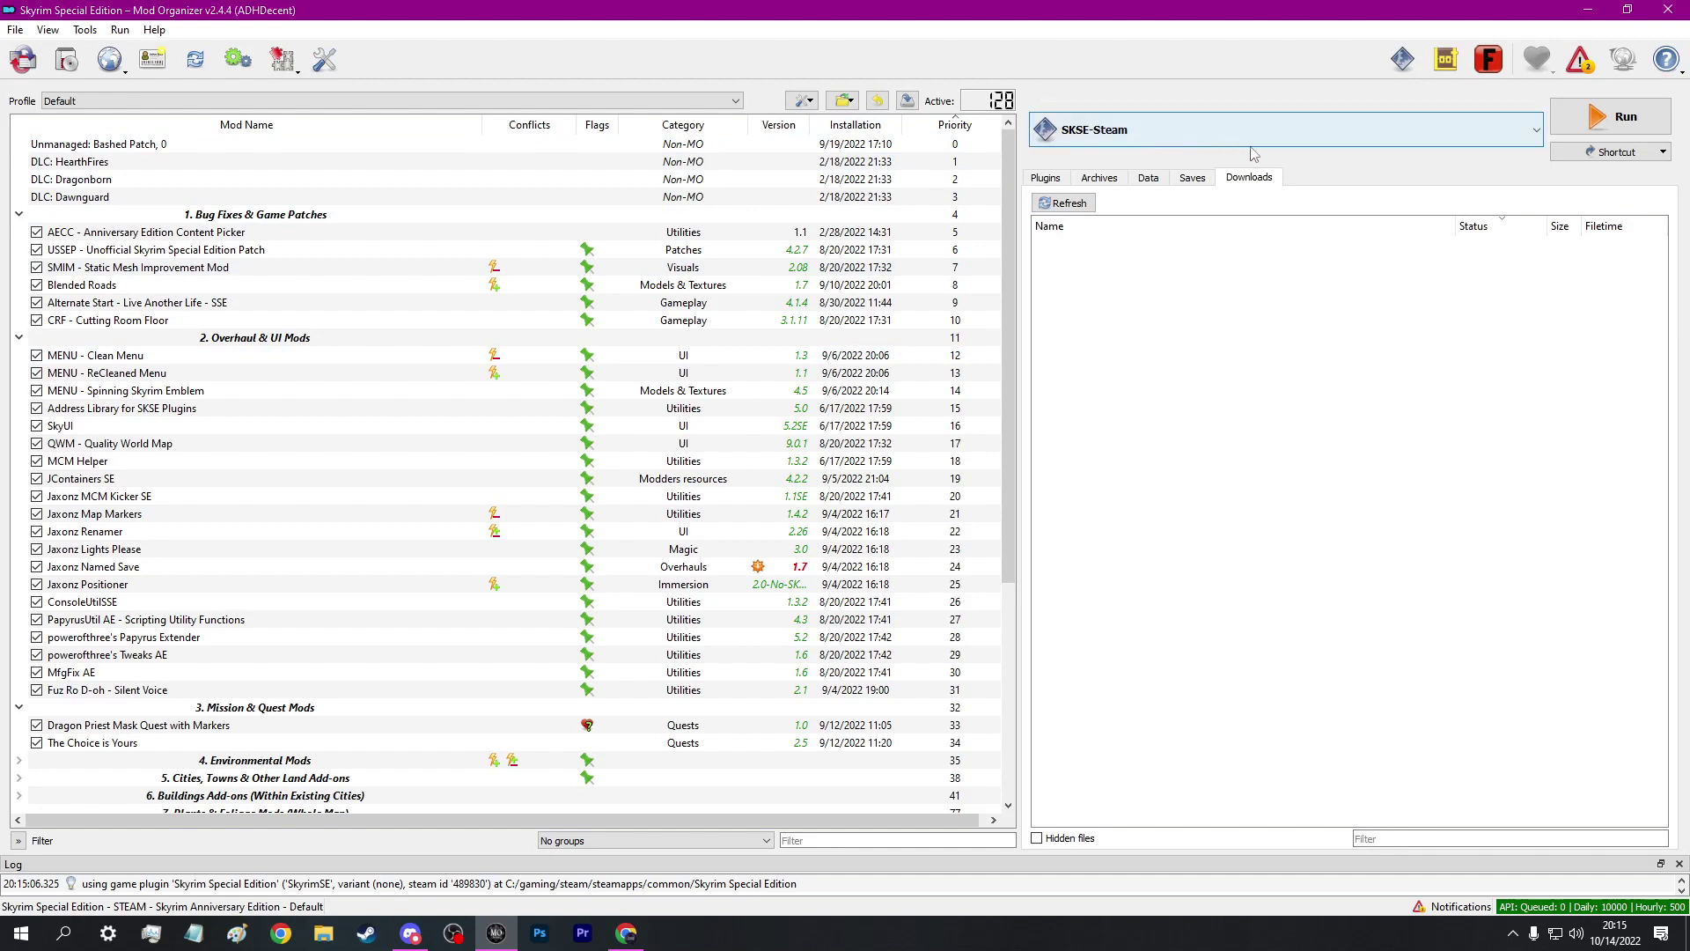
# - Drop down the executables list (SKSE-Steam, LOOT-Steam, BodySlide x64, SSEEdit) and open the executables editor
pyautogui.click(1353, 141)
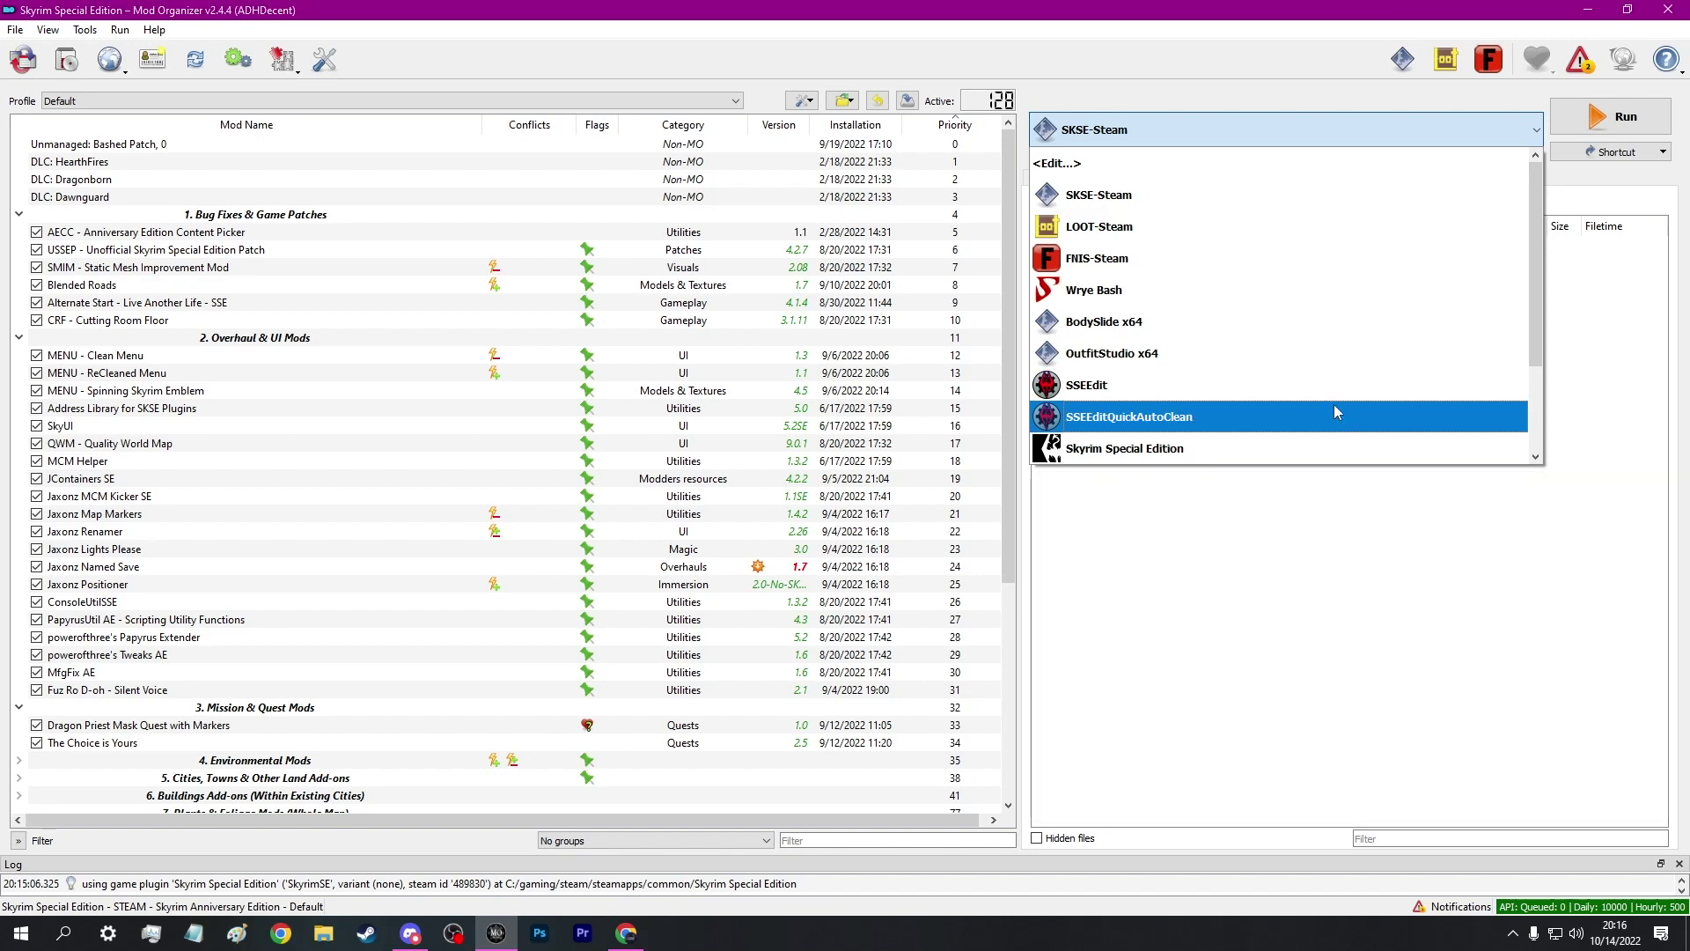
pyautogui.click(1293, 174)
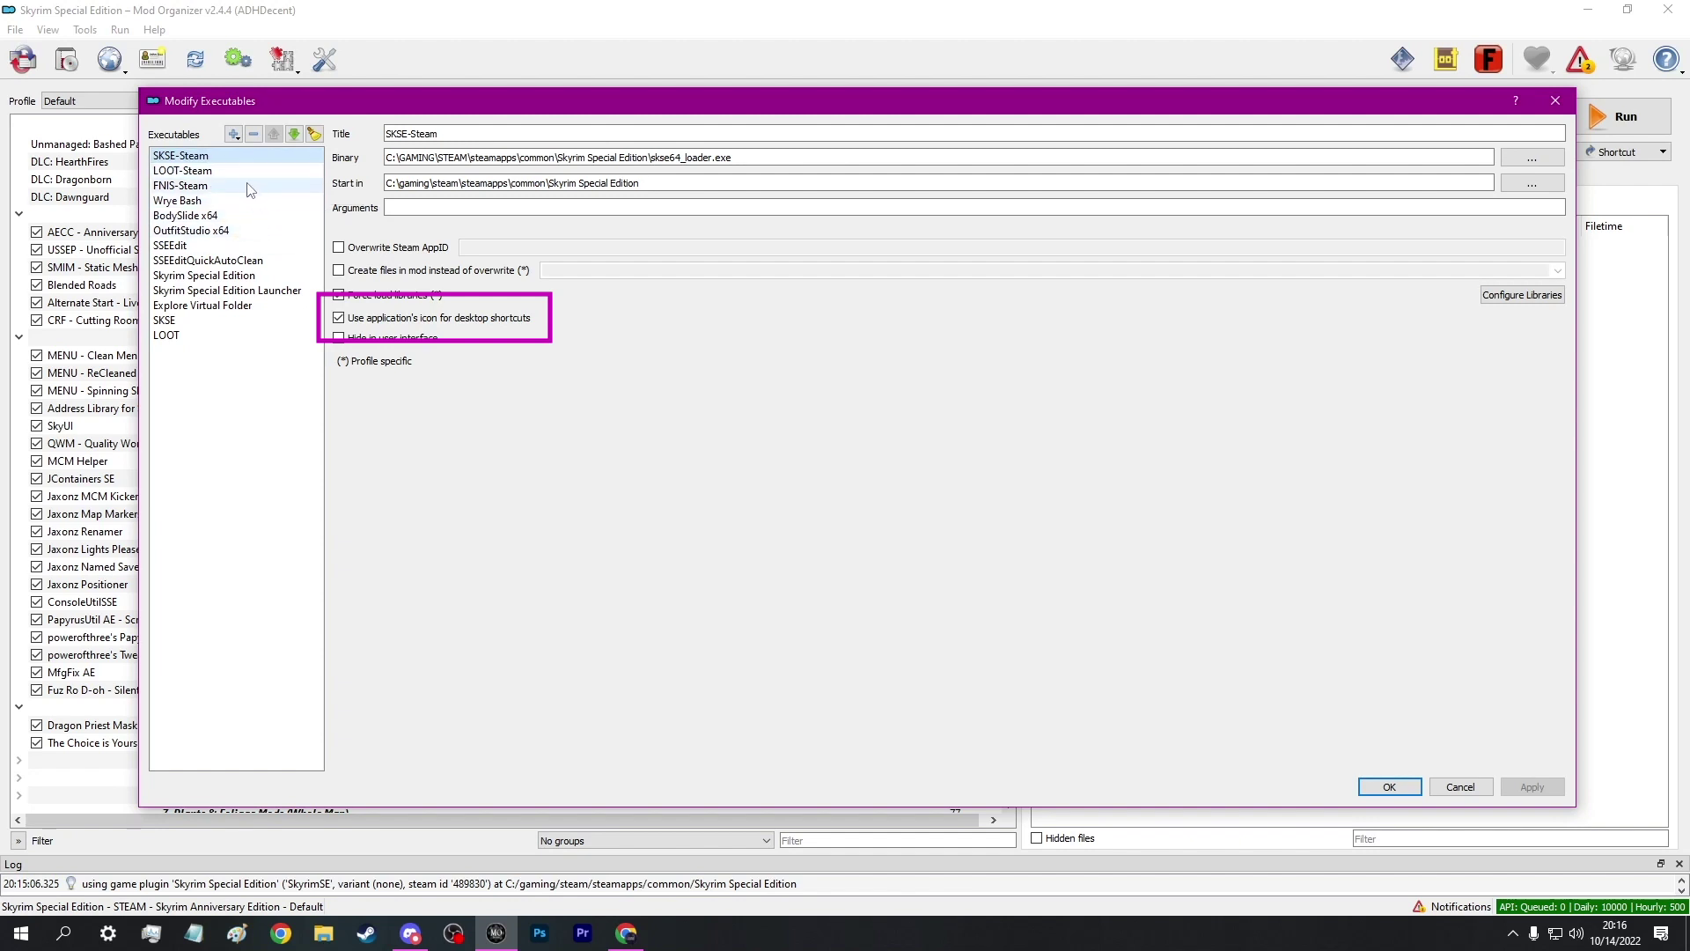
# - Inspect the LOOT-Steam executable's settings, then cancel the editor leaving everything unchanged
pyautogui.click(239, 170)
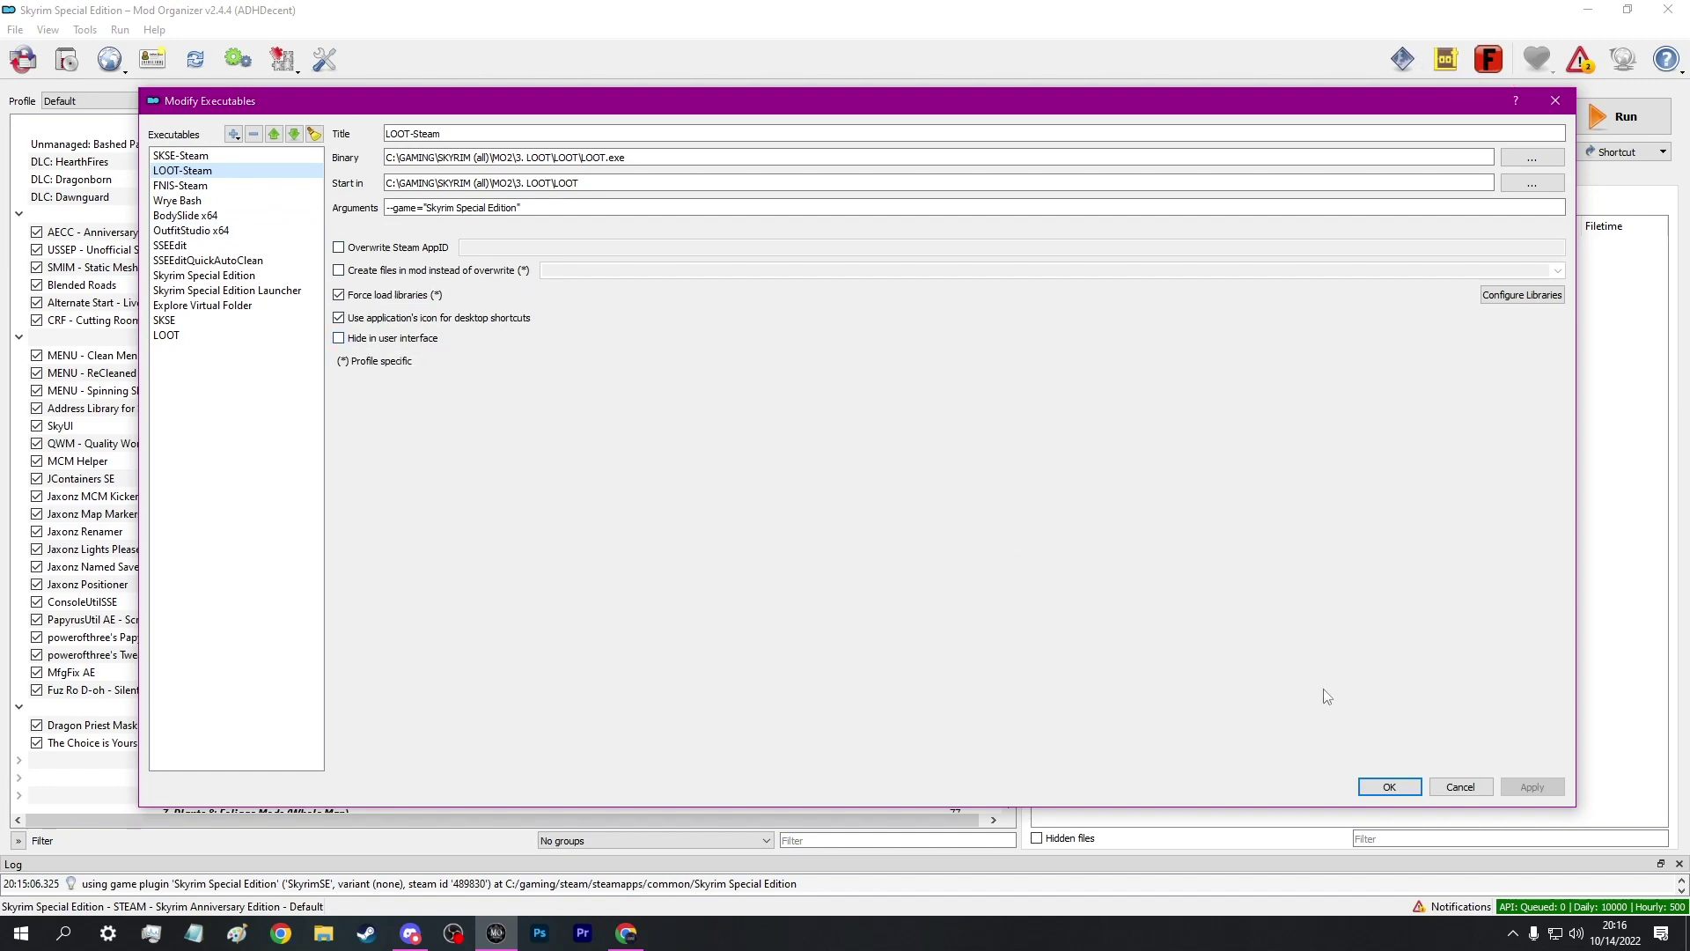
pyautogui.click(1465, 789)
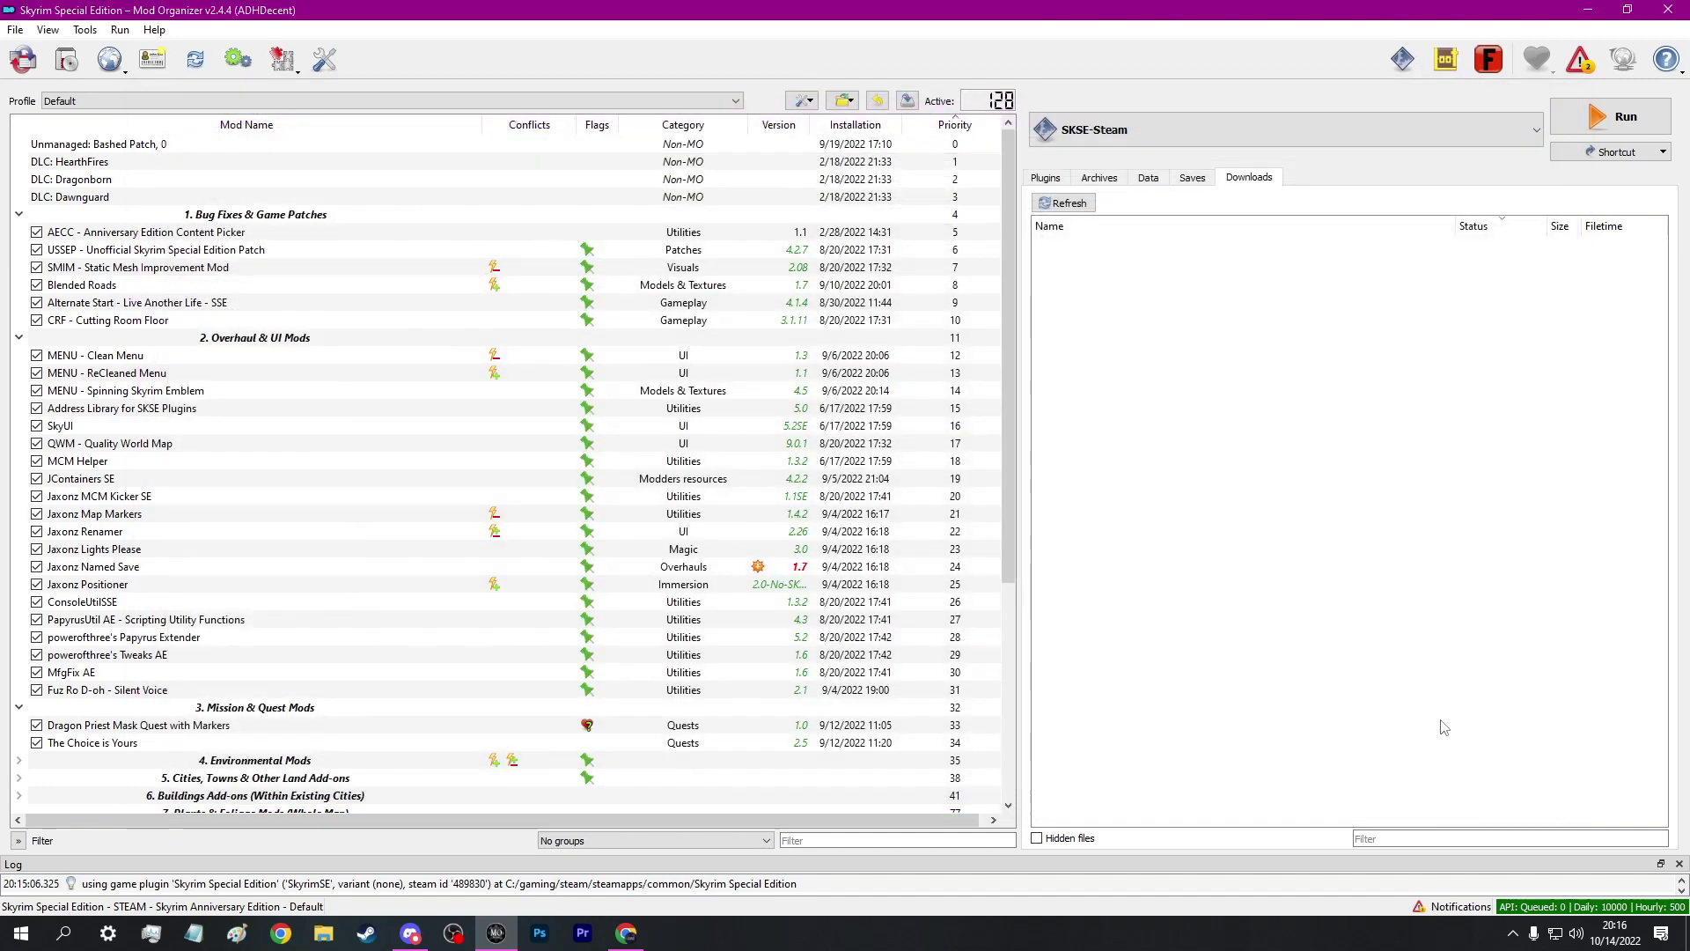
# - Show the SKSE-Steam shortcut placement options (Toolbar and Menu, Desktop, Start Menu), then dismiss them
pyautogui.click(1630, 159)
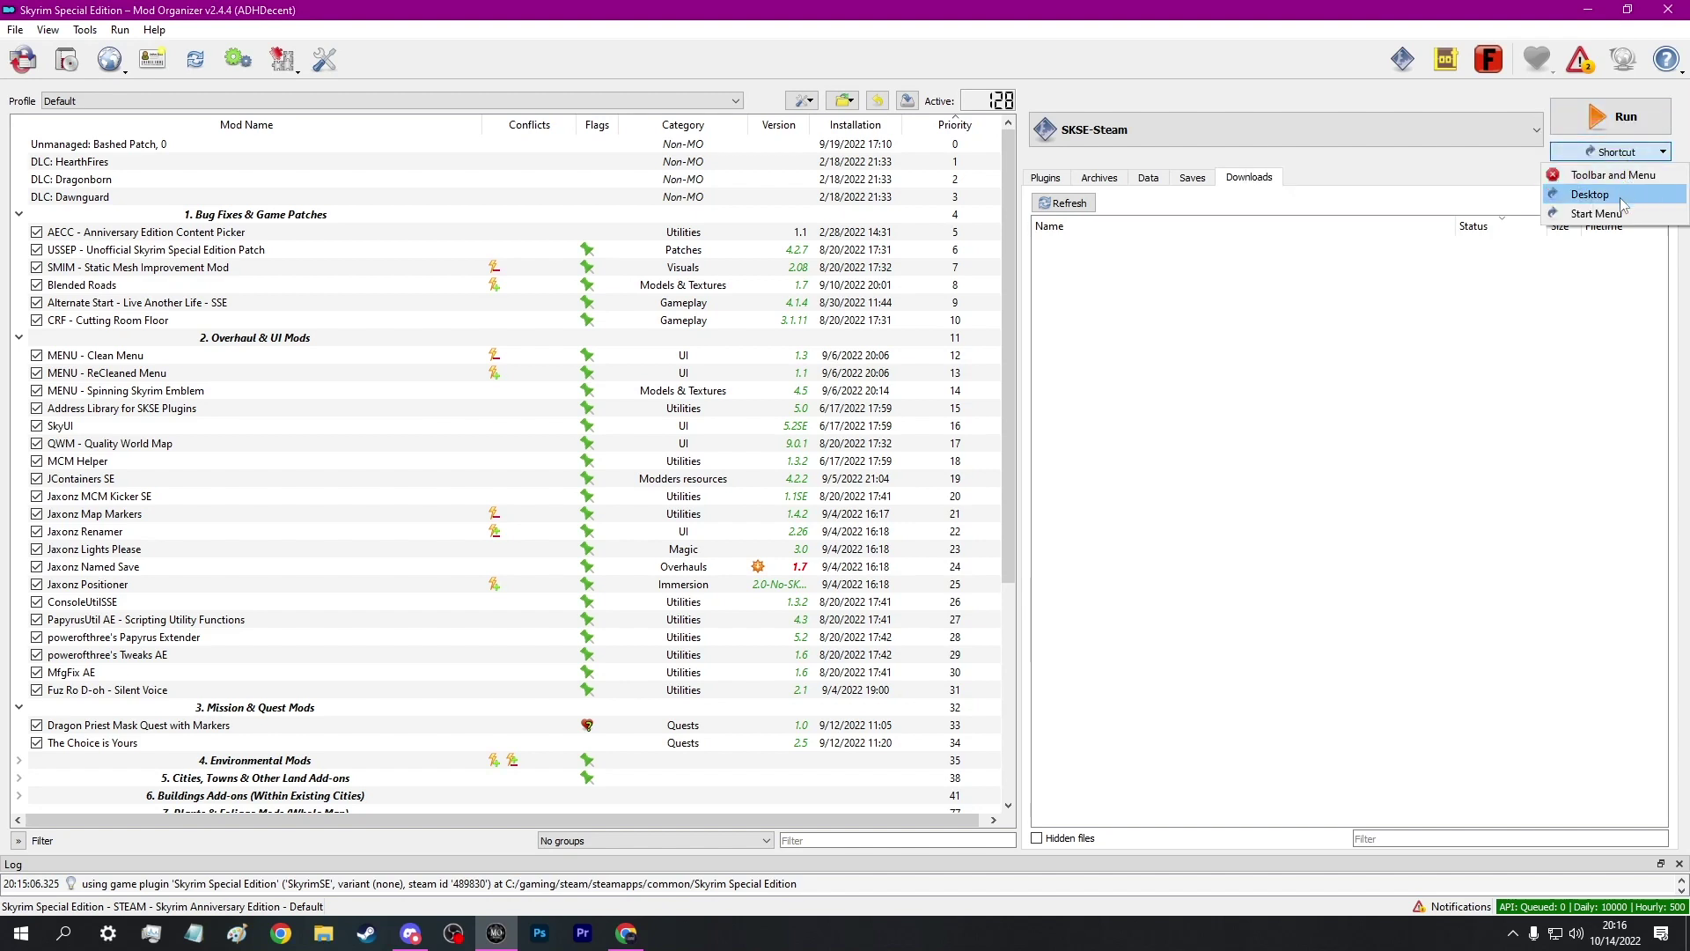
pyautogui.click(1384, 107)
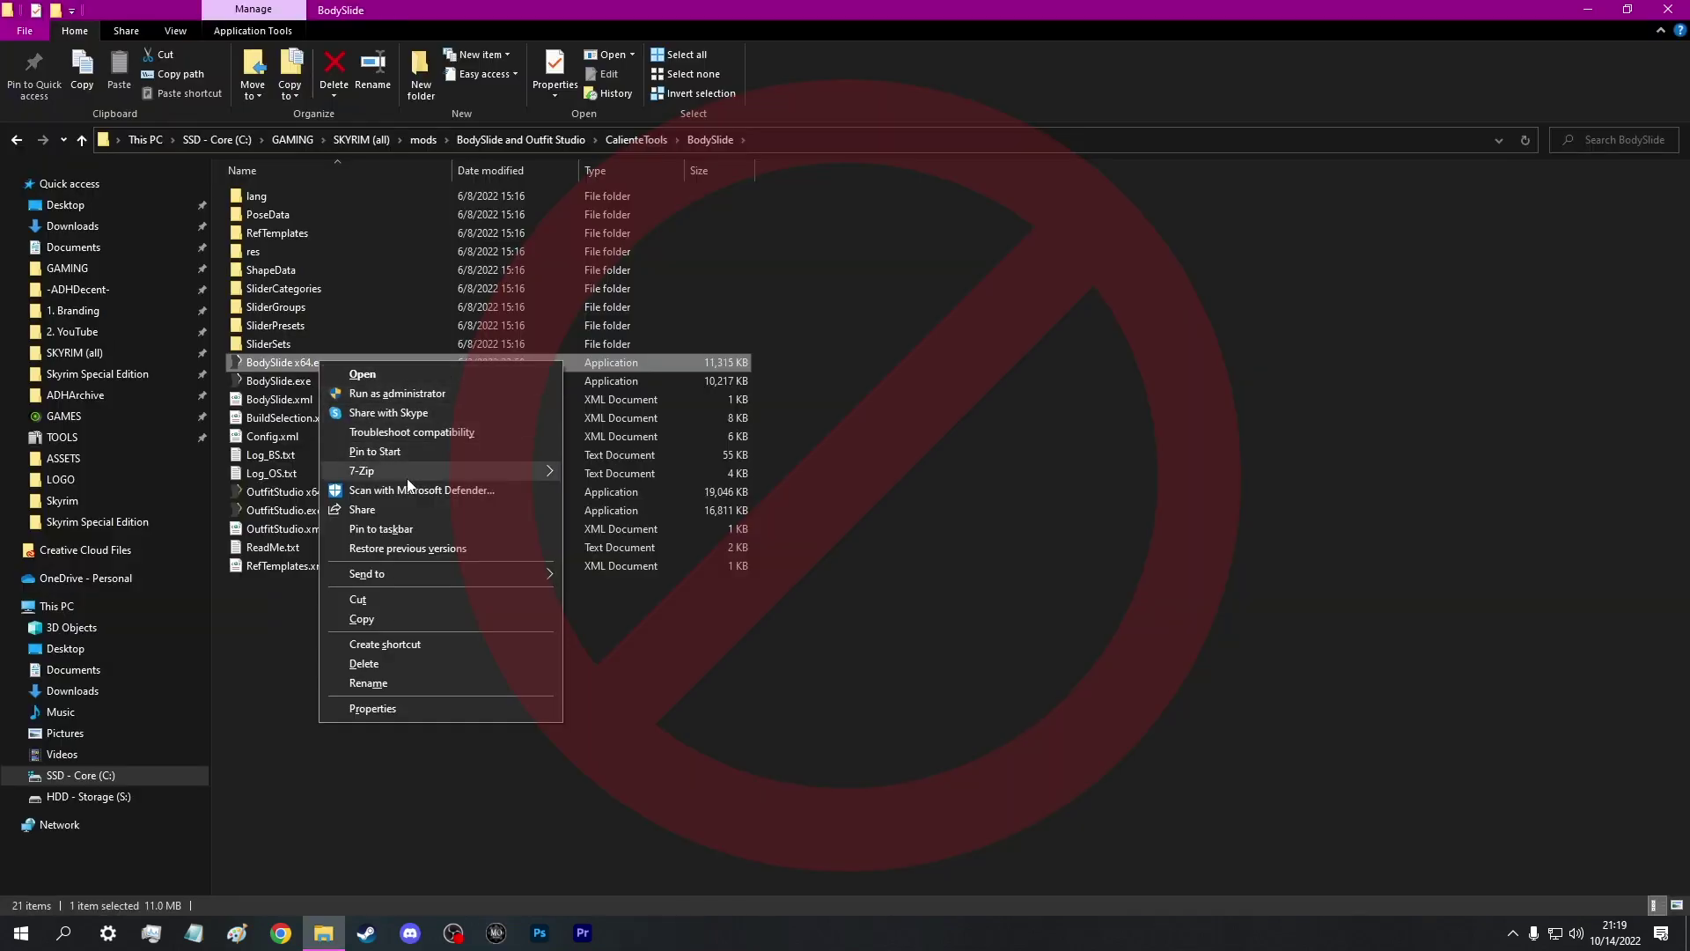
# - Create a desktop shortcut to BodySlide x64.exe and launch BodySlide directly from its folder
pyautogui.moveTo(502, 576)
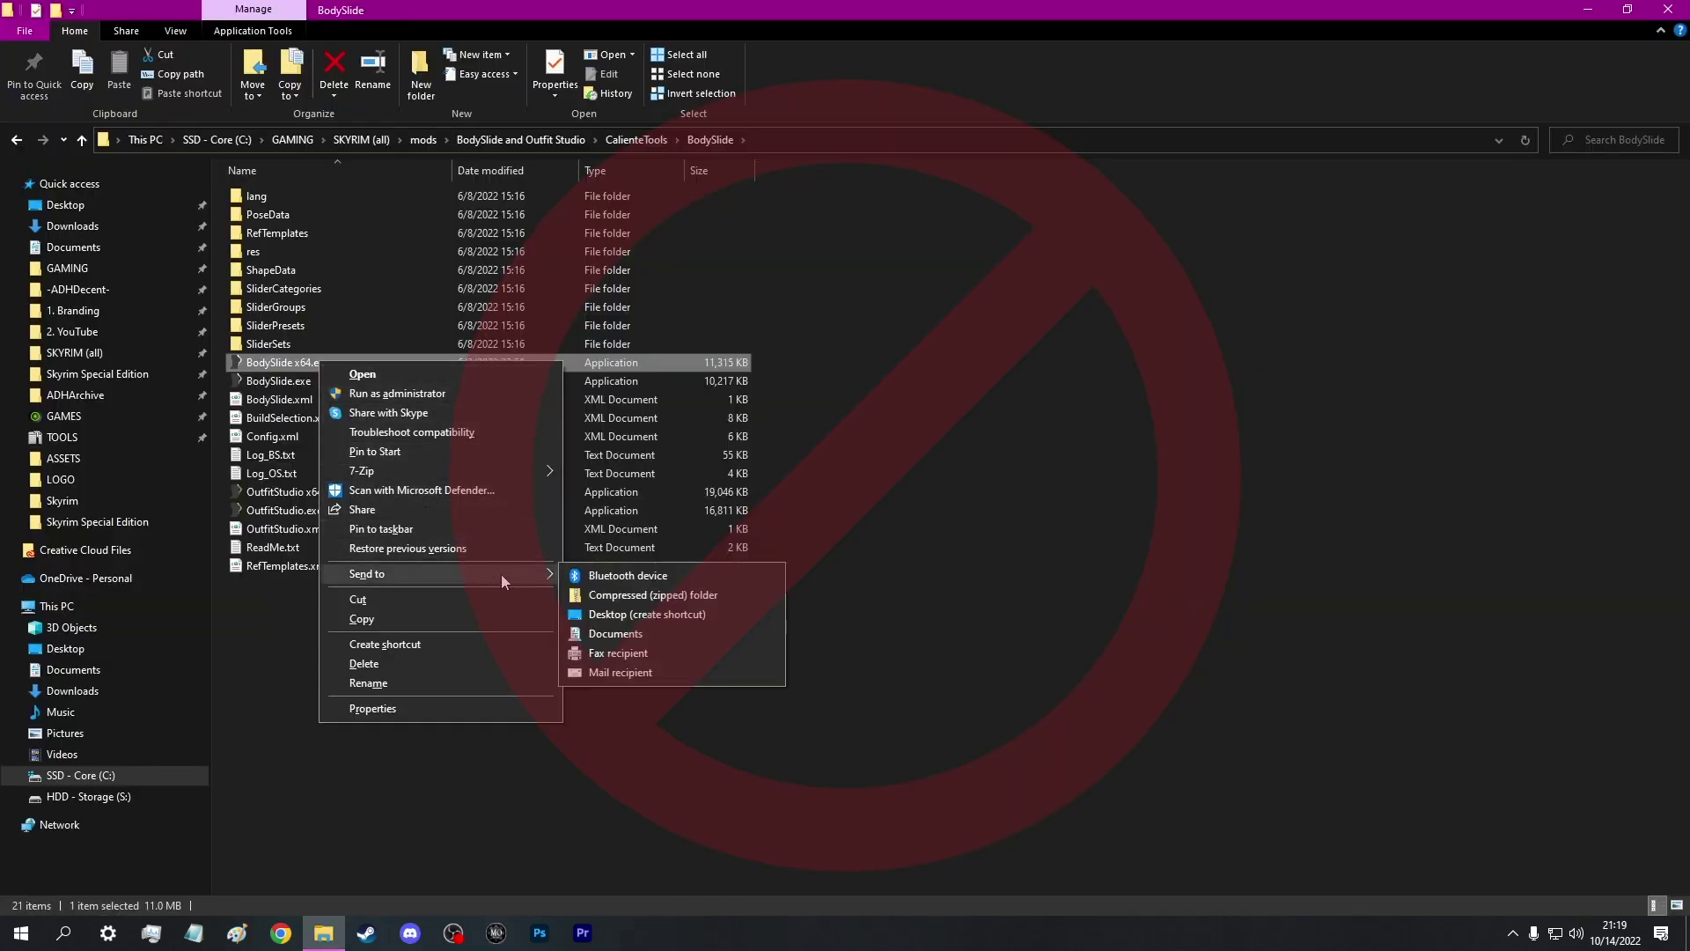
pyautogui.click(623, 615)
pyautogui.press('Return')
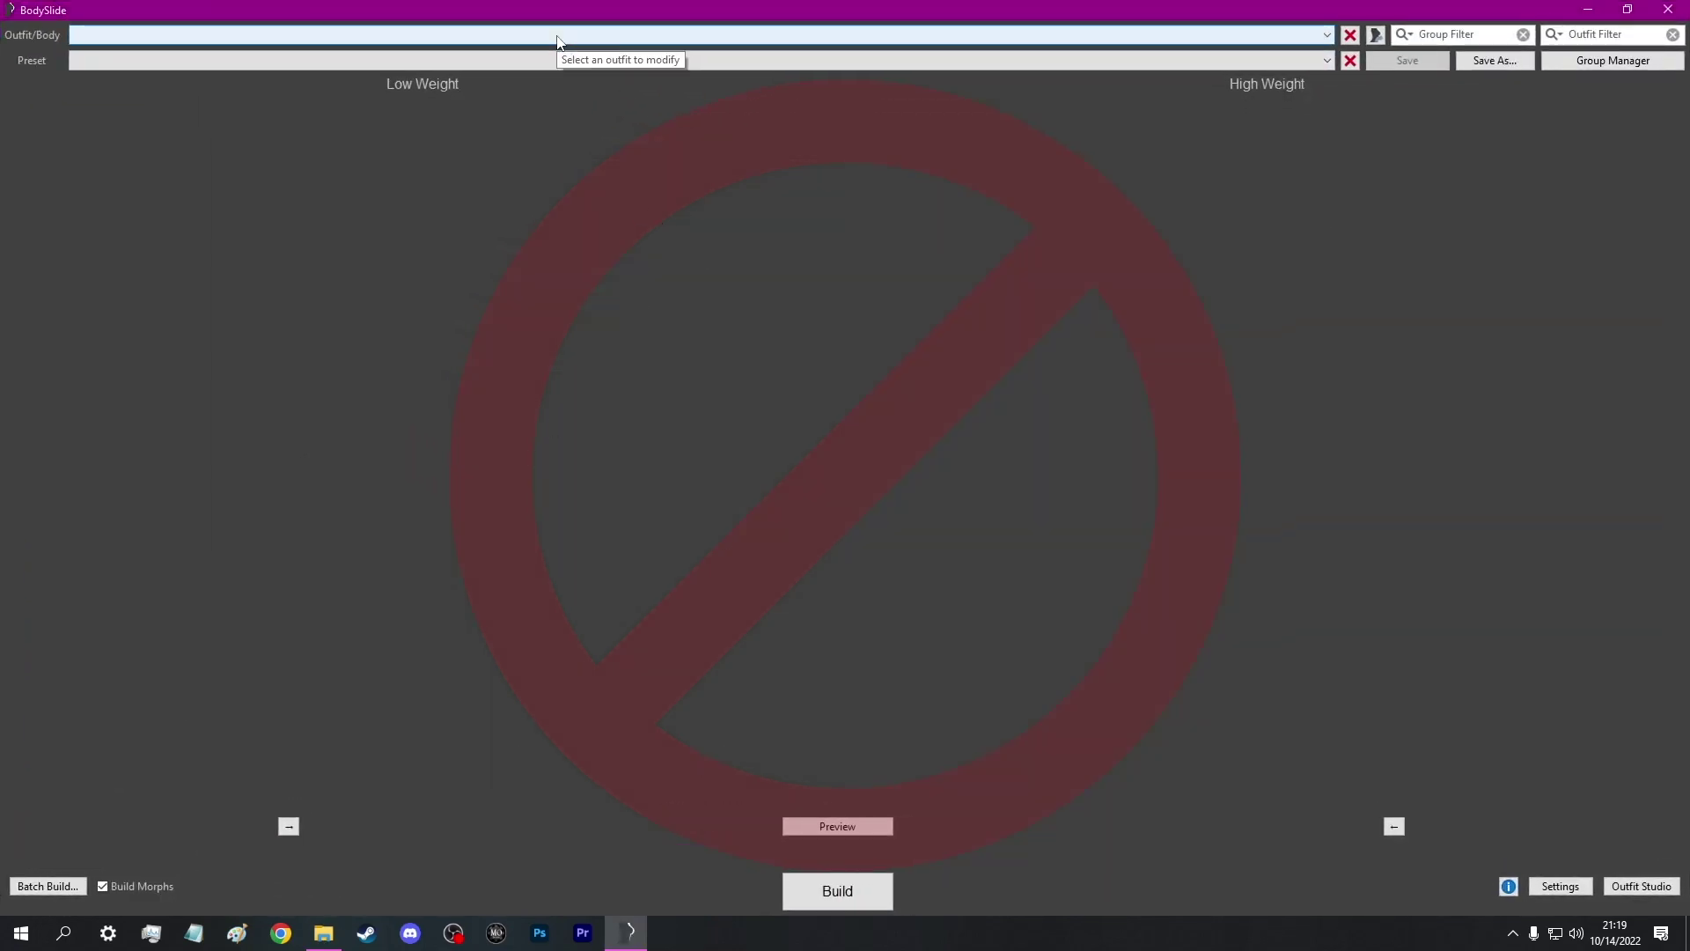
# - Check that the directly launched BodySlide's Outfit/Body and Preset lists are empty
pyautogui.click(557, 37)
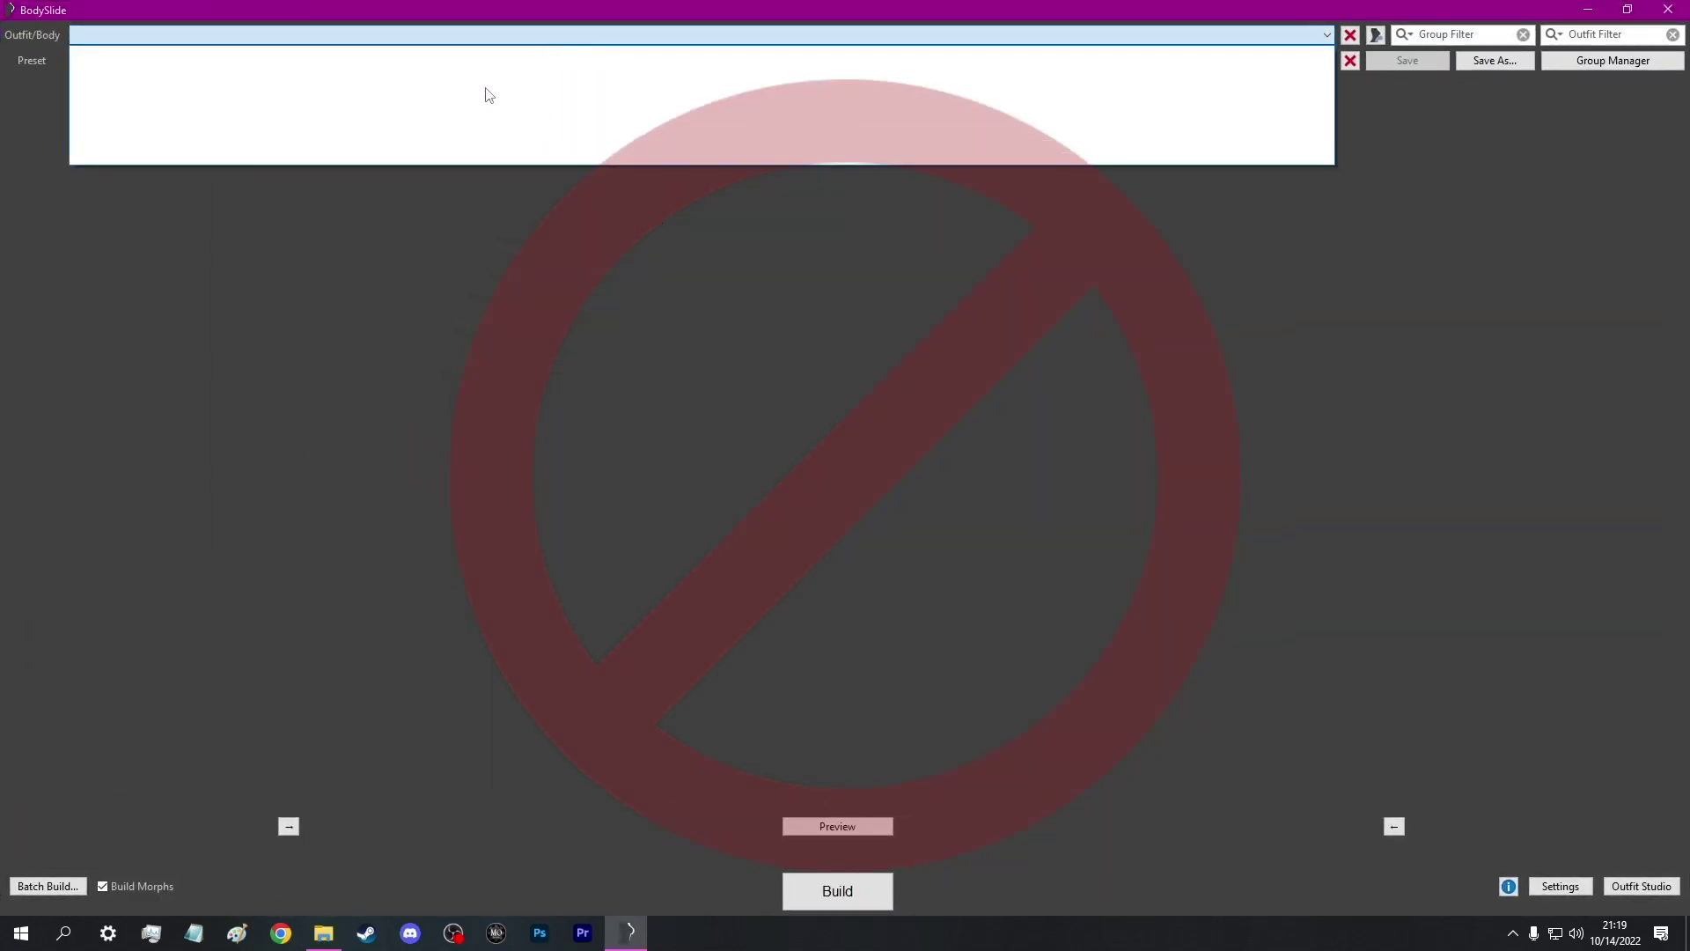
pyautogui.click(462, 55)
pyautogui.click(440, 63)
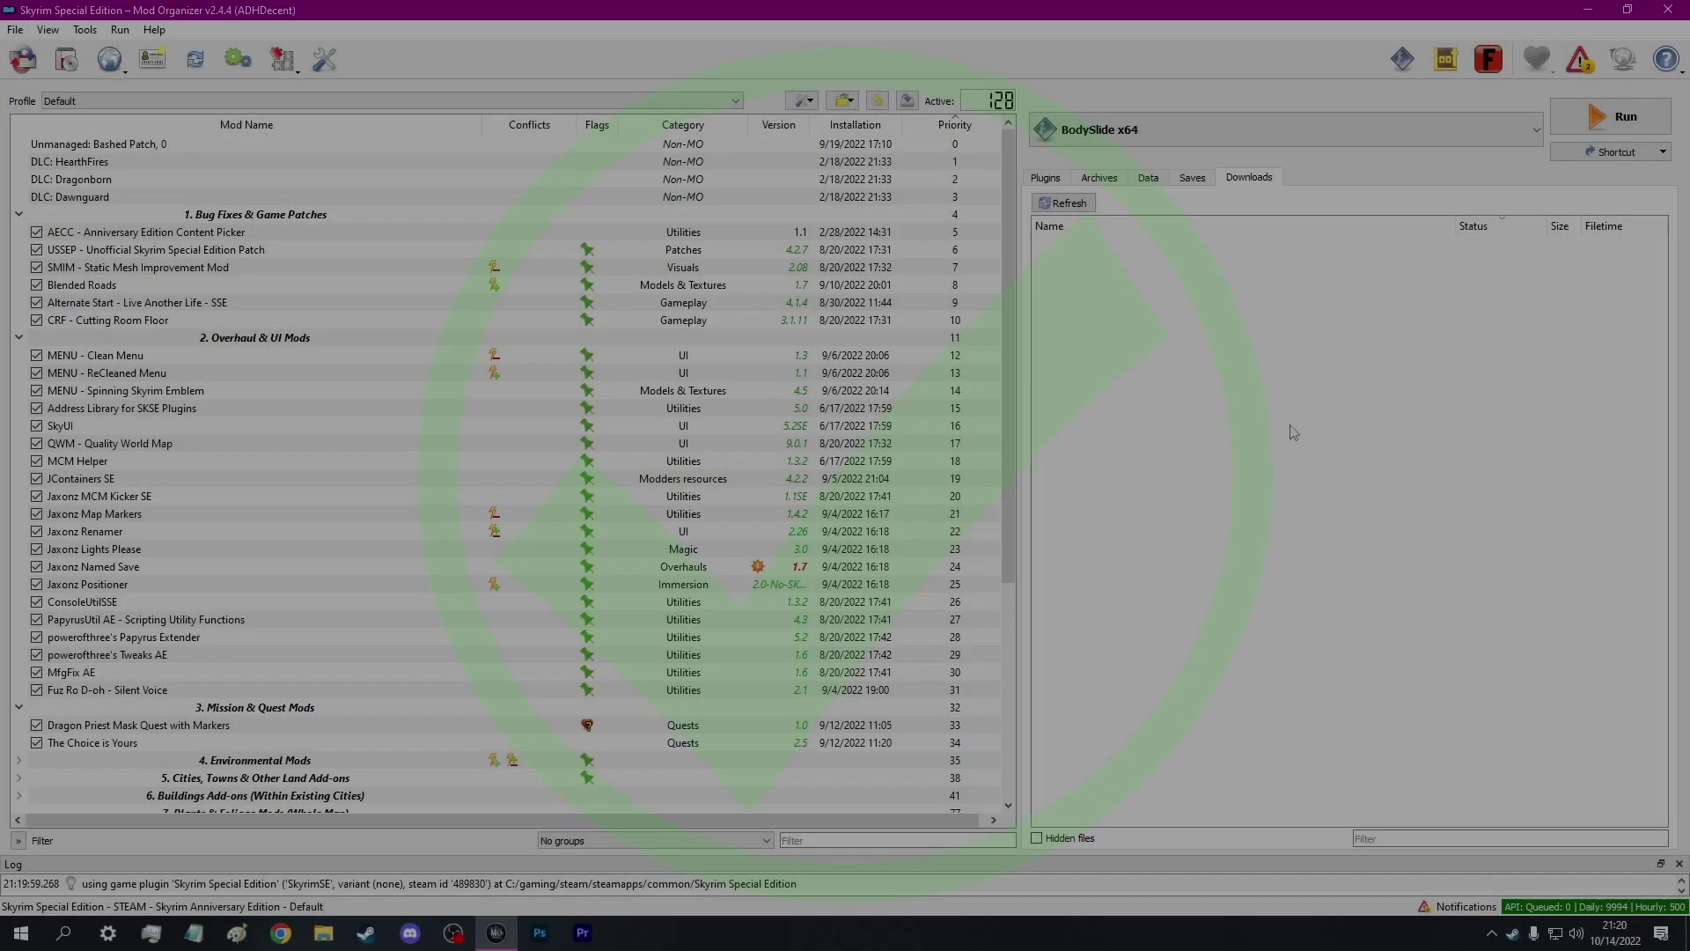
# - Relaunch BodySlide x64 through Mod Organizer, browse outfits and presets (CBBE Body Physics, CBBE Curvy), then close it
pyautogui.click(1608, 122)
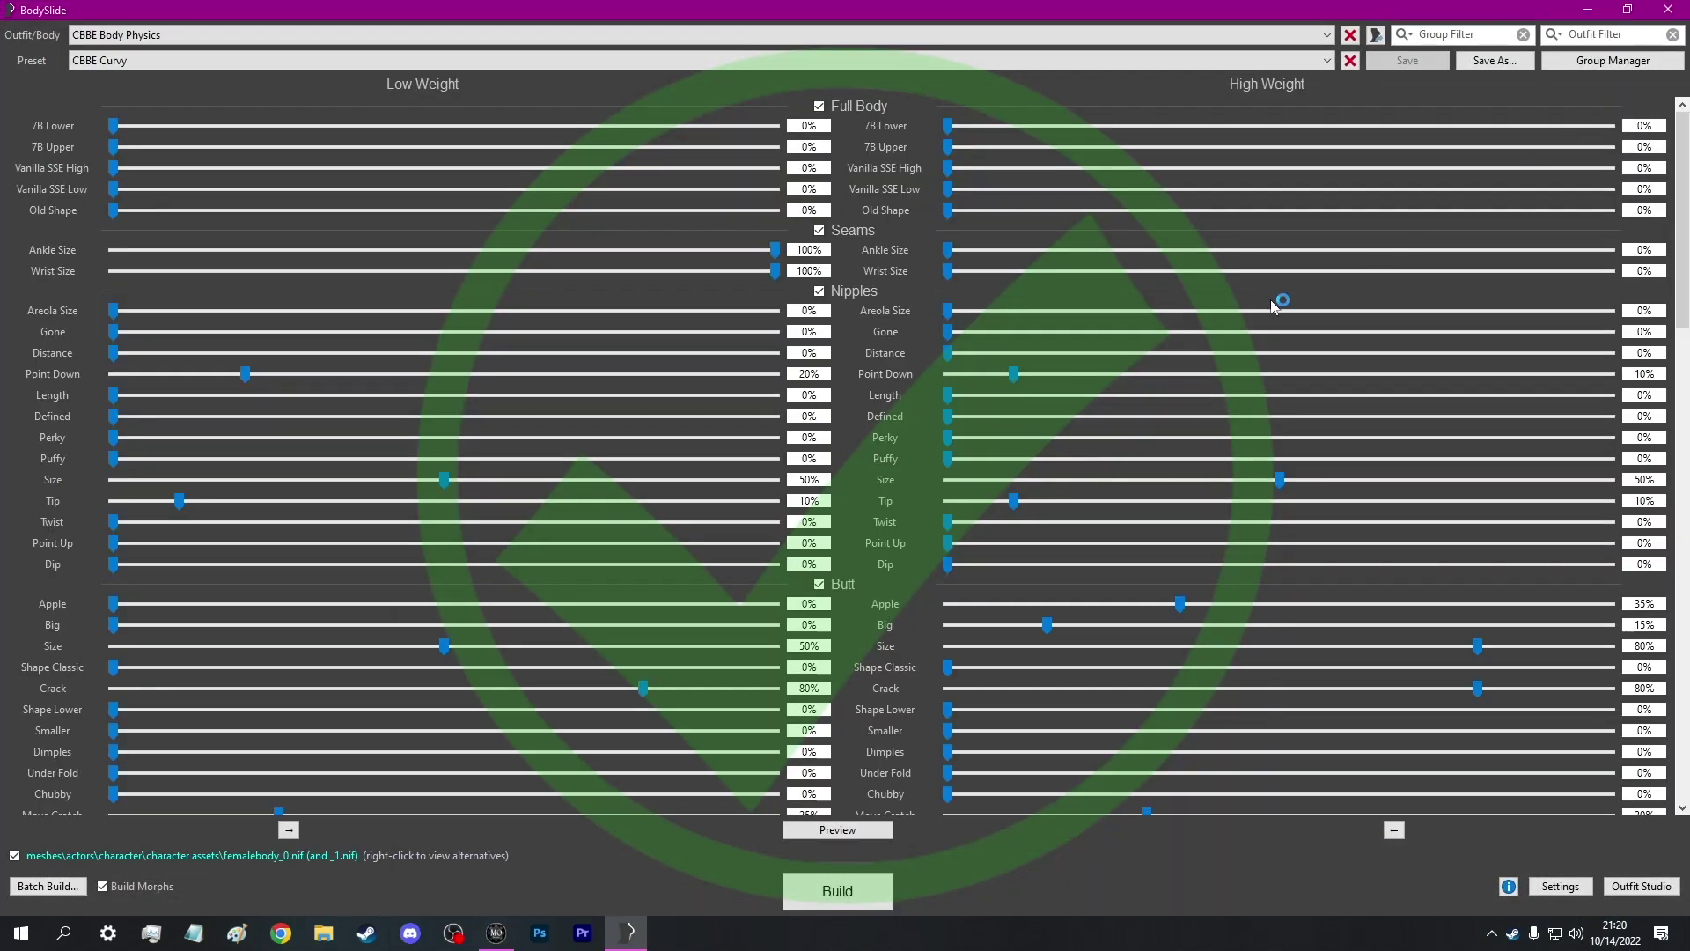
pyautogui.click(766, 38)
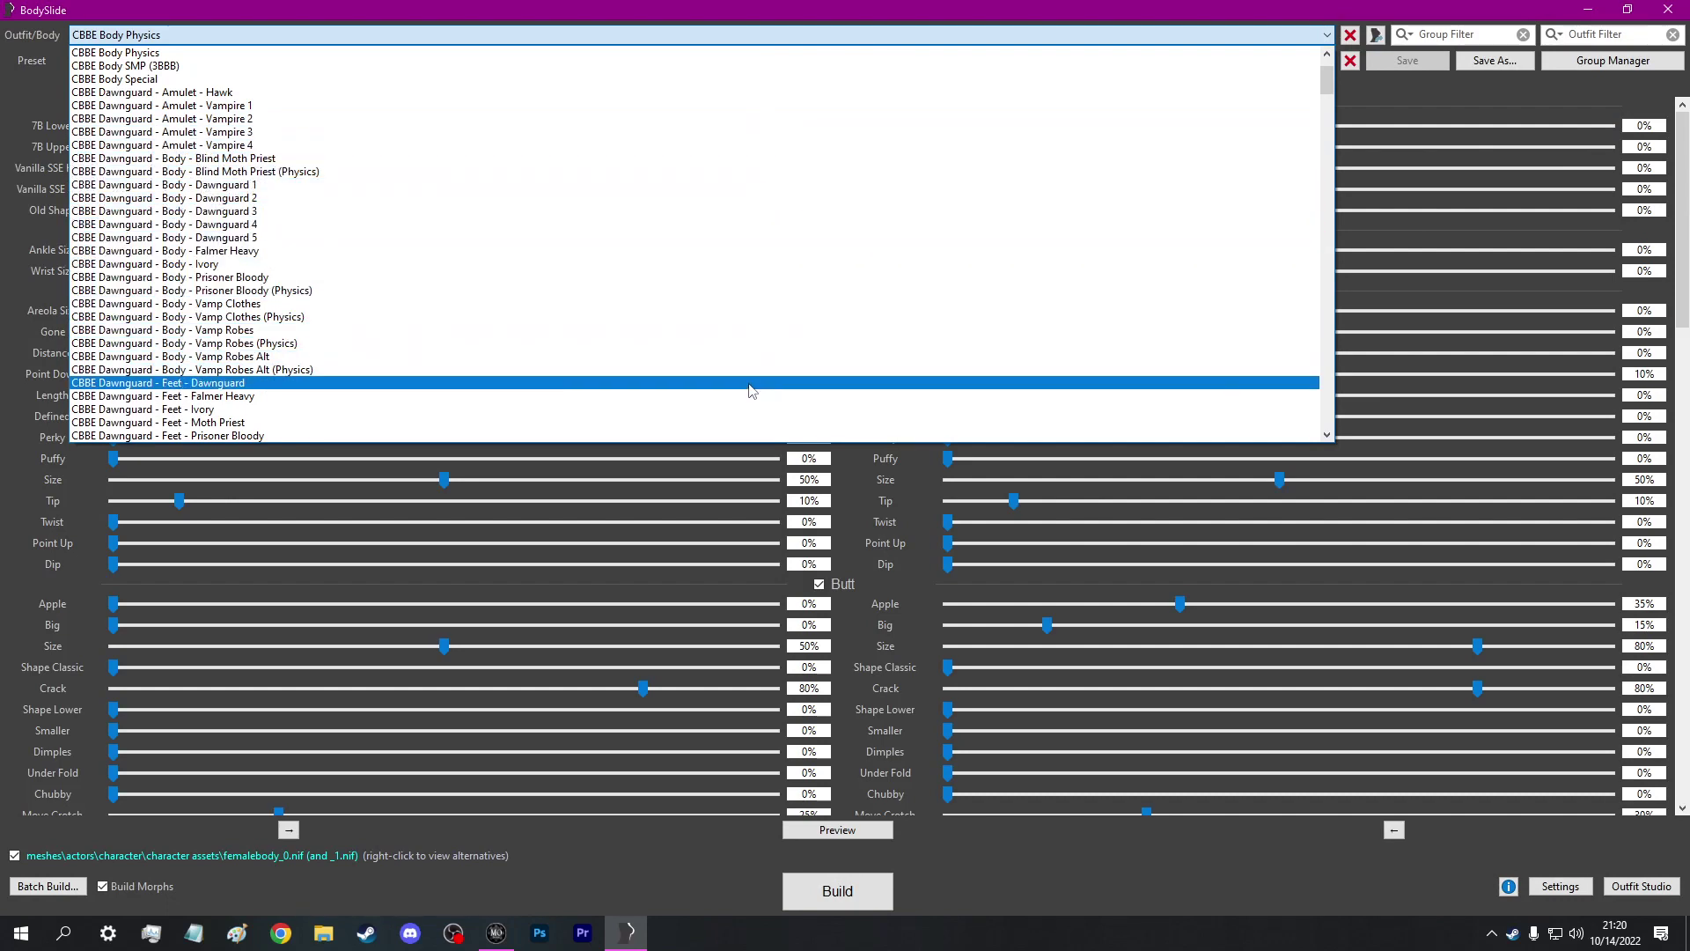
pyautogui.scroll(-20, 750, 390)
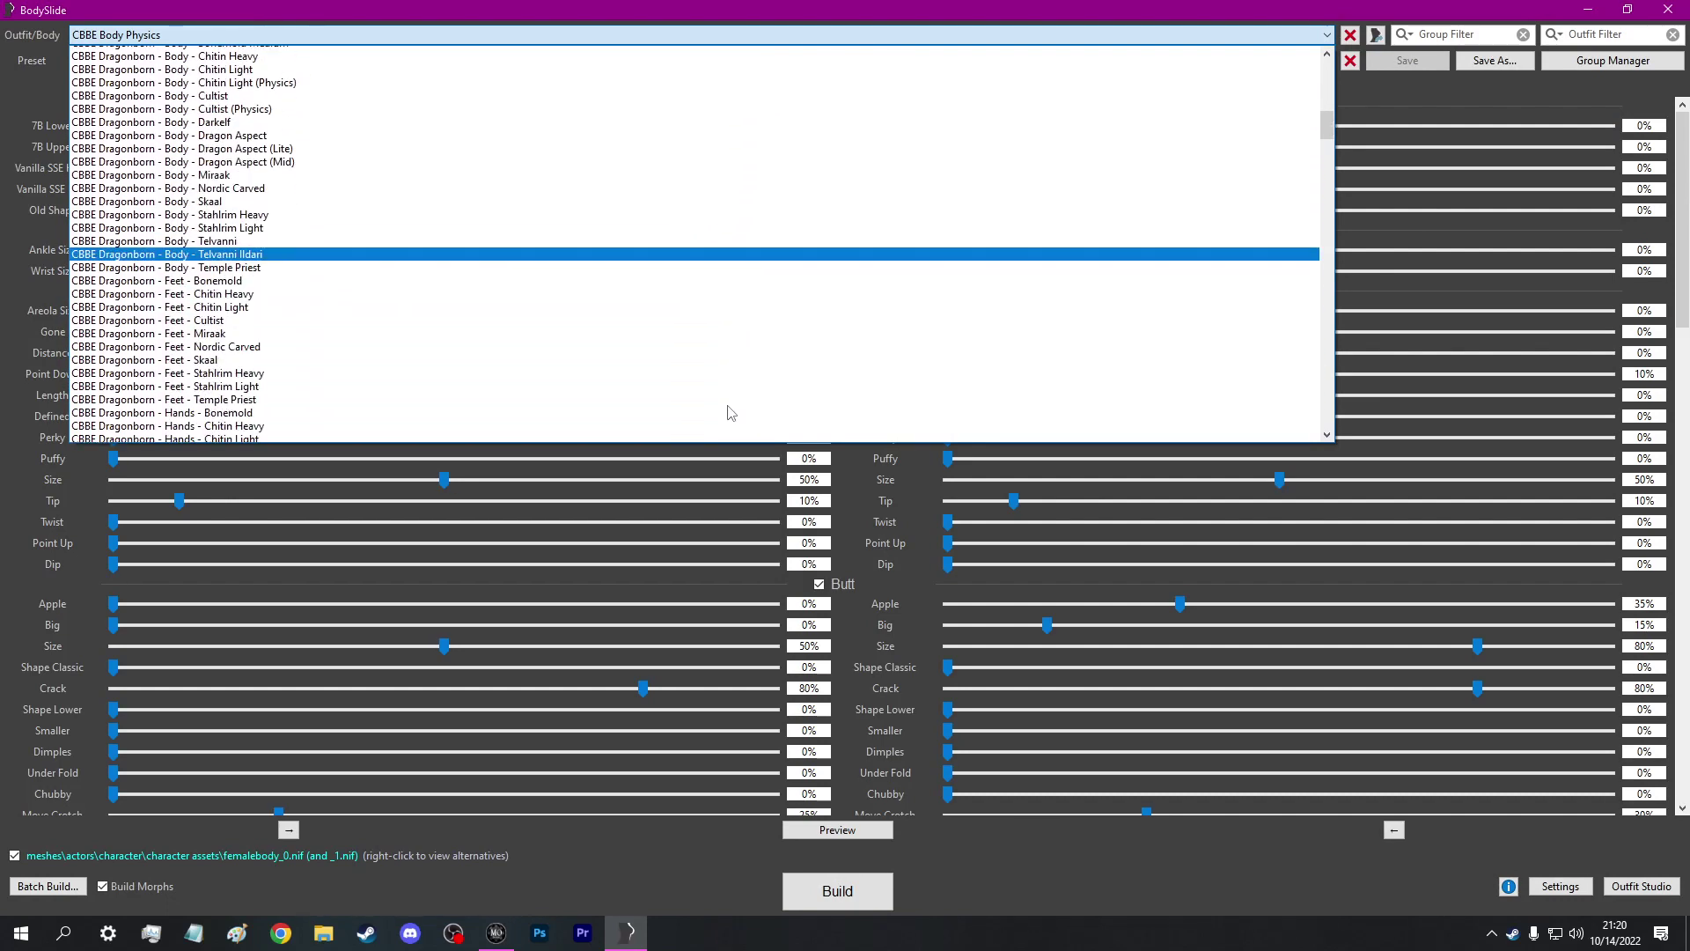
pyautogui.scroll(-15, 728, 410)
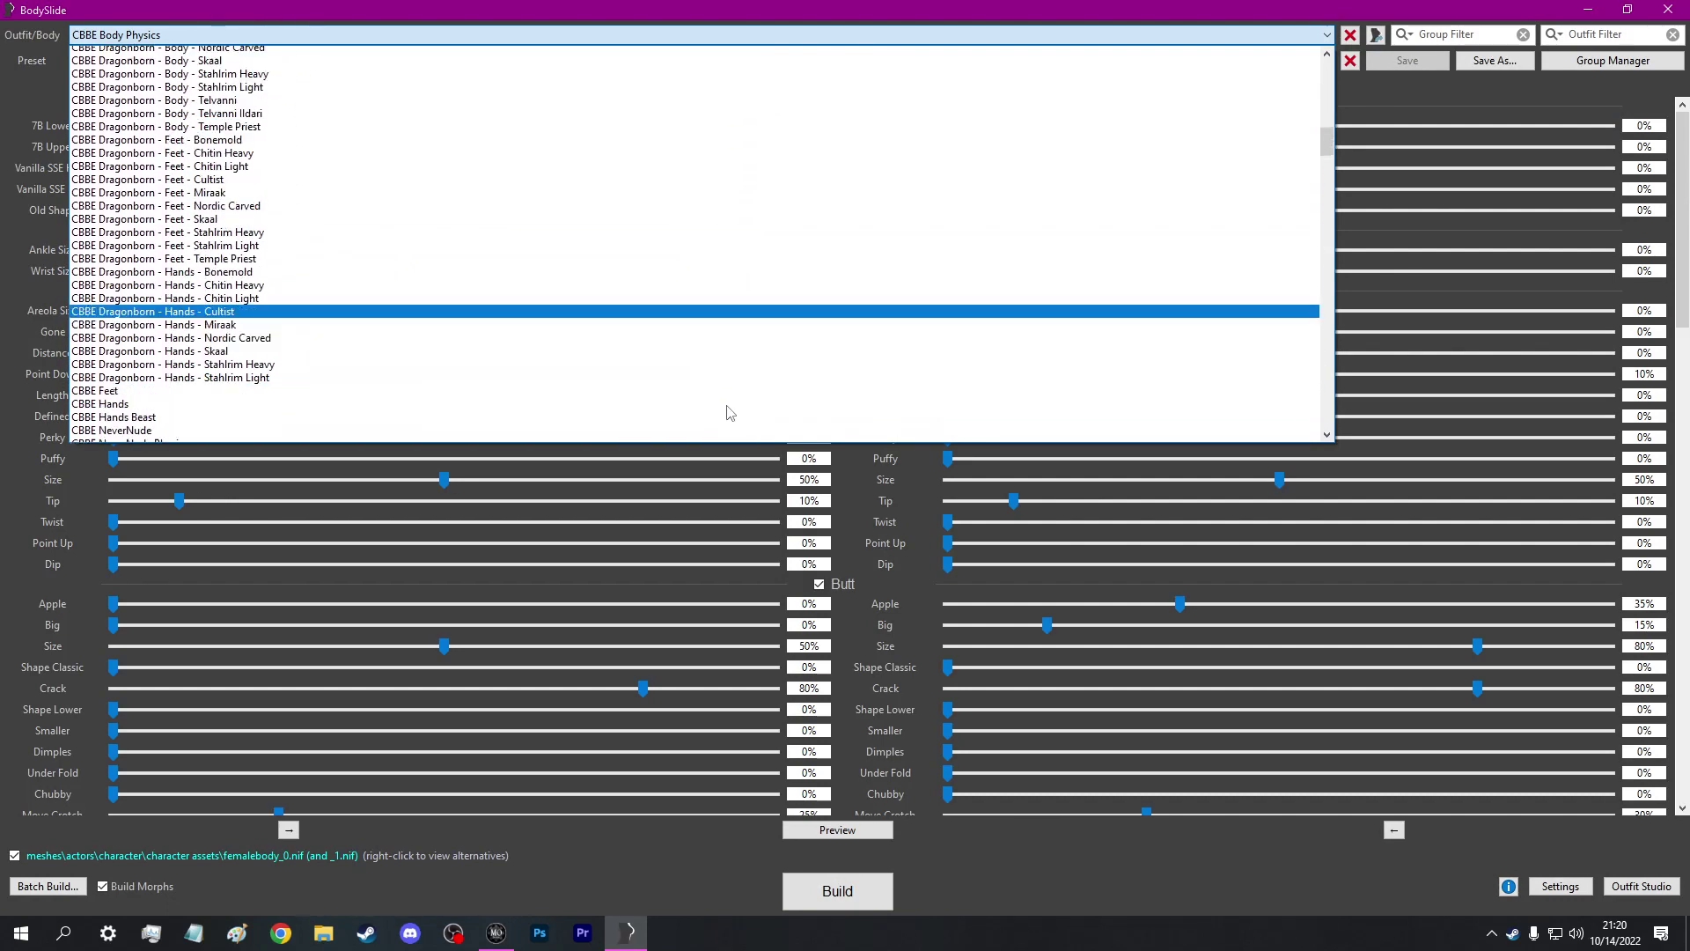
pyautogui.click(780, 39)
pyautogui.click(770, 60)
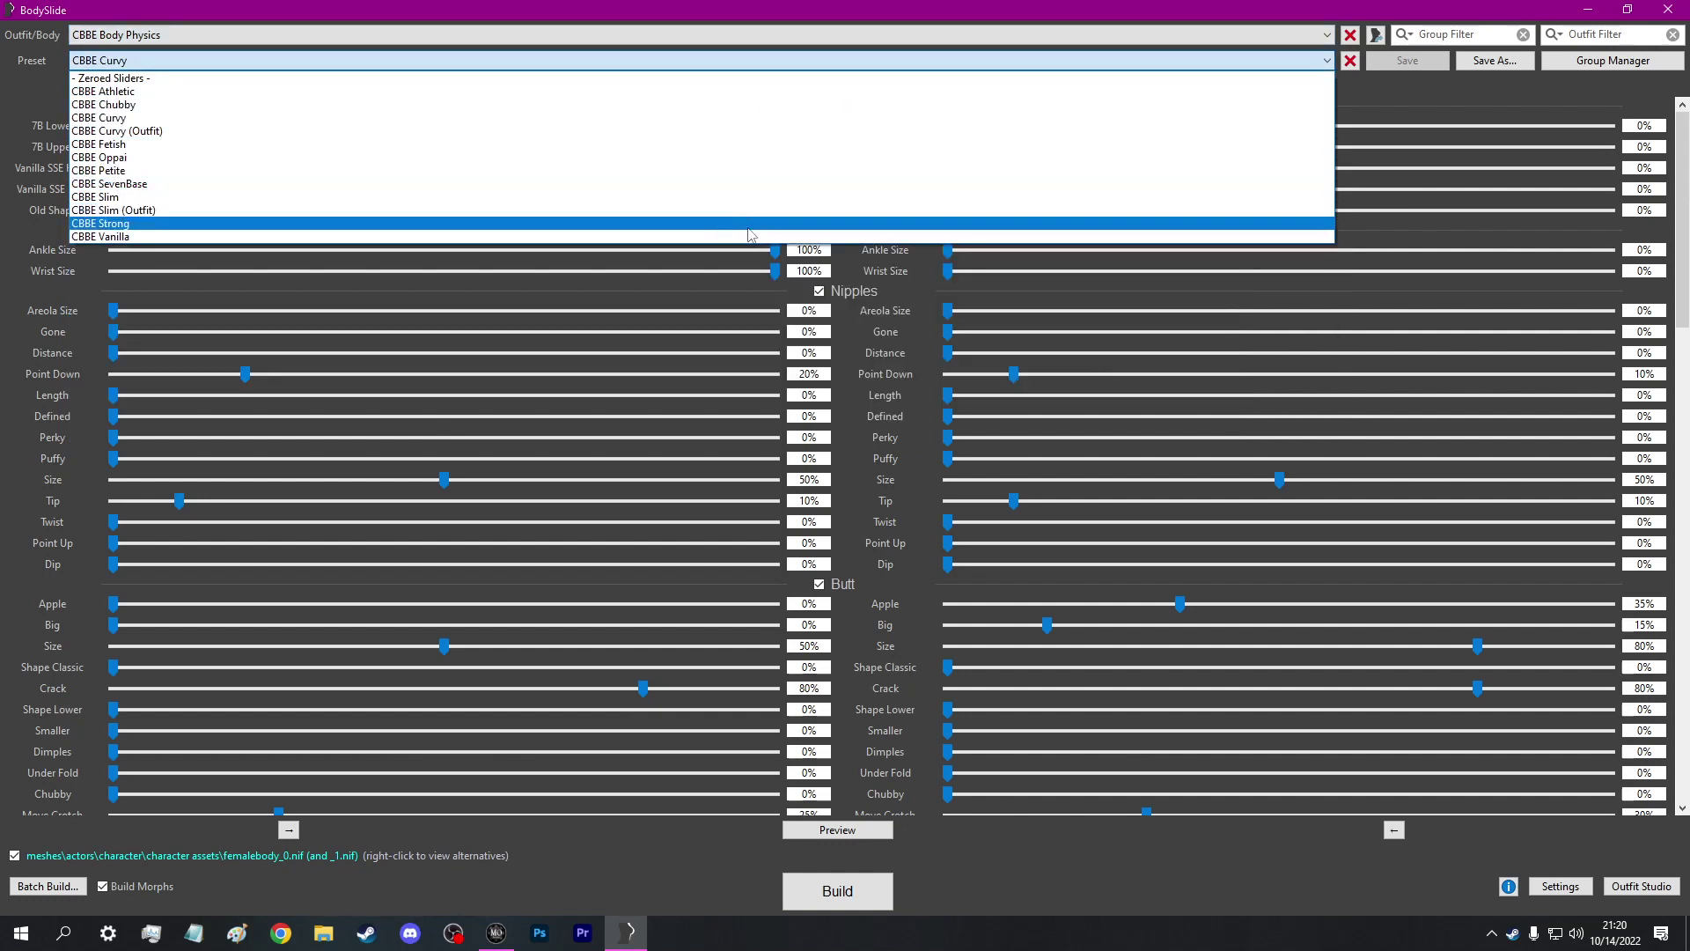
pyautogui.click(1012, 59)
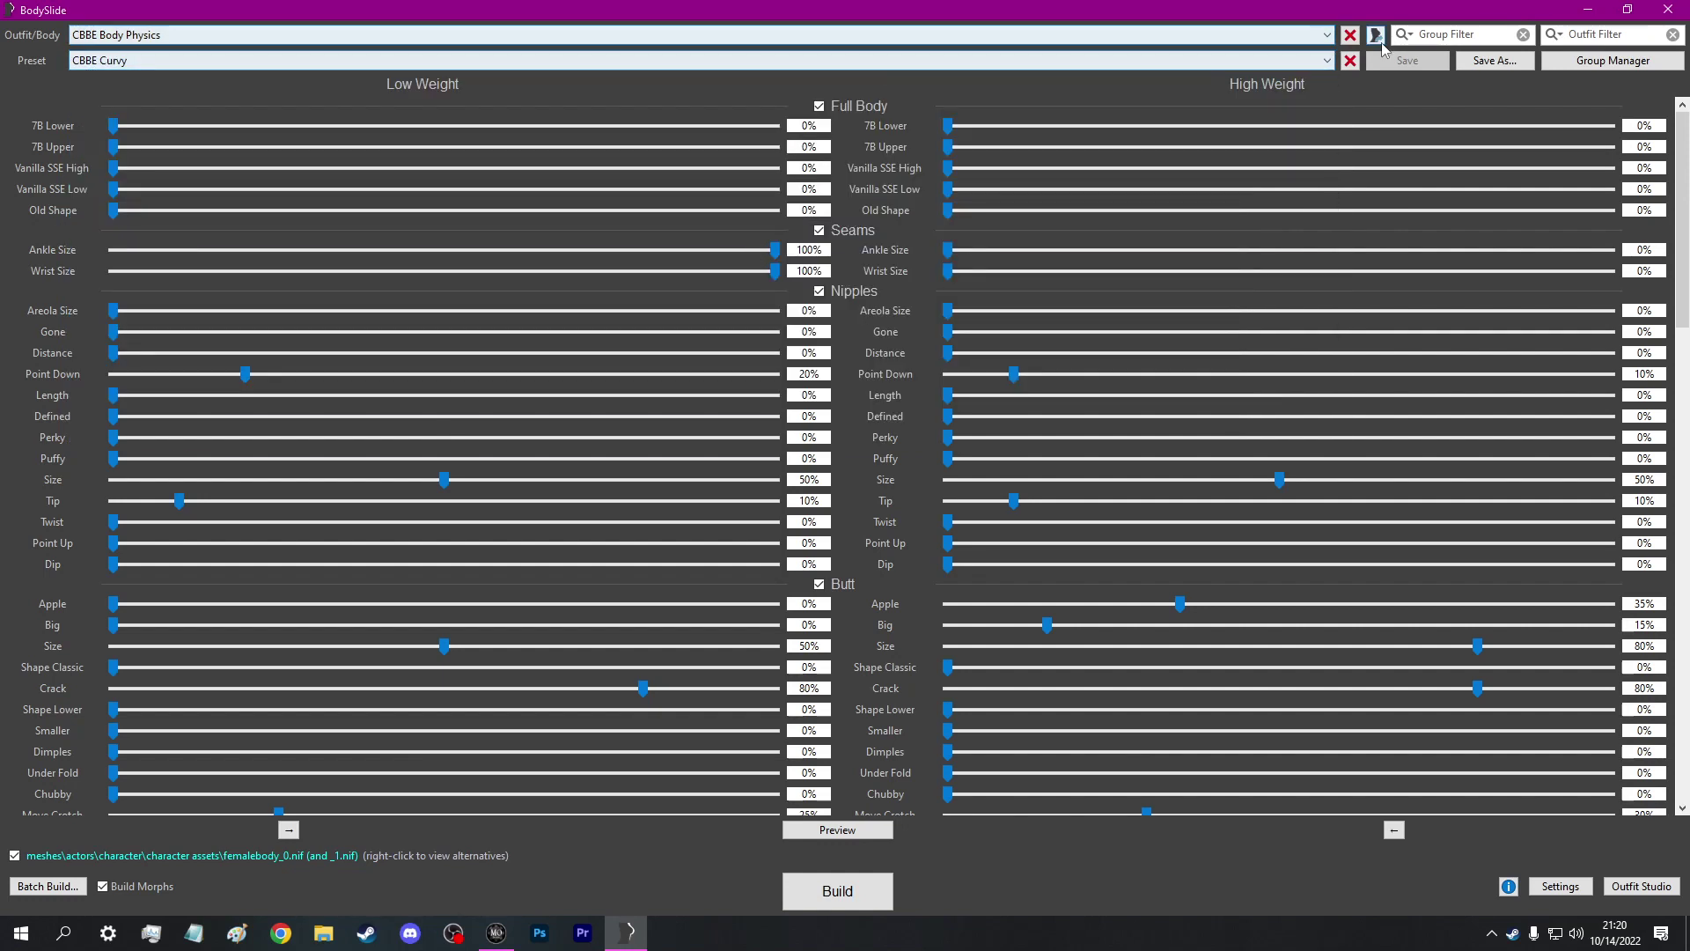
pyautogui.click(1668, 9)
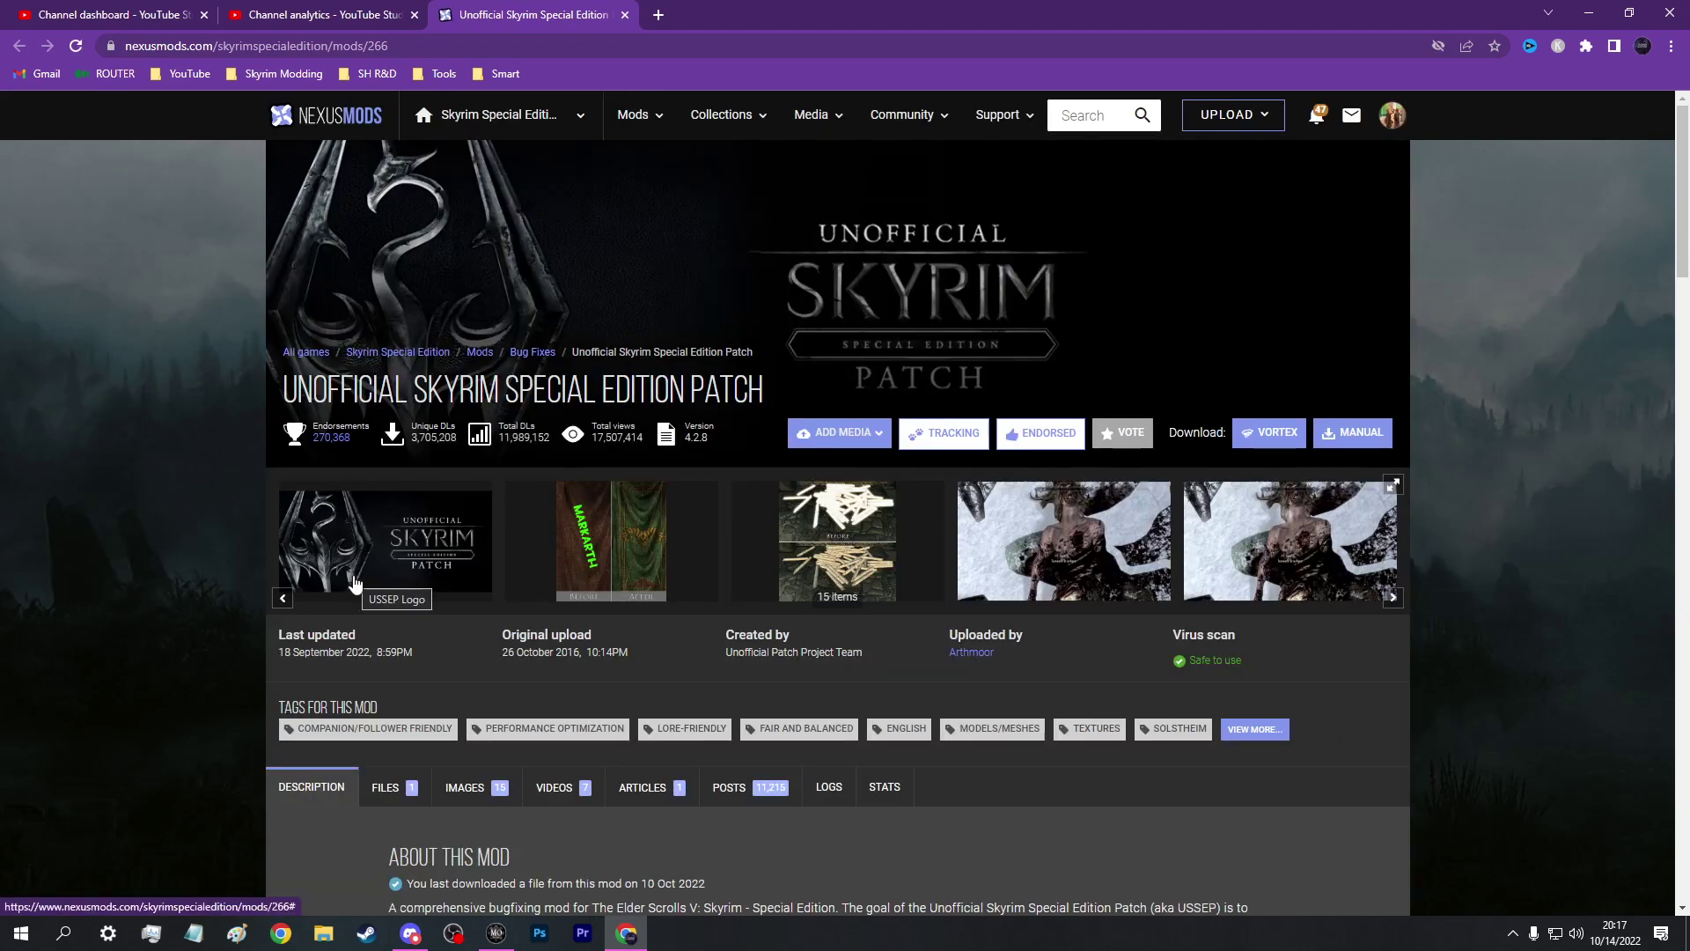
# - Scroll through the USSEP Nexus page description, then return to Mod Organizer 2
pyautogui.scroll(-3, 1040, 625)
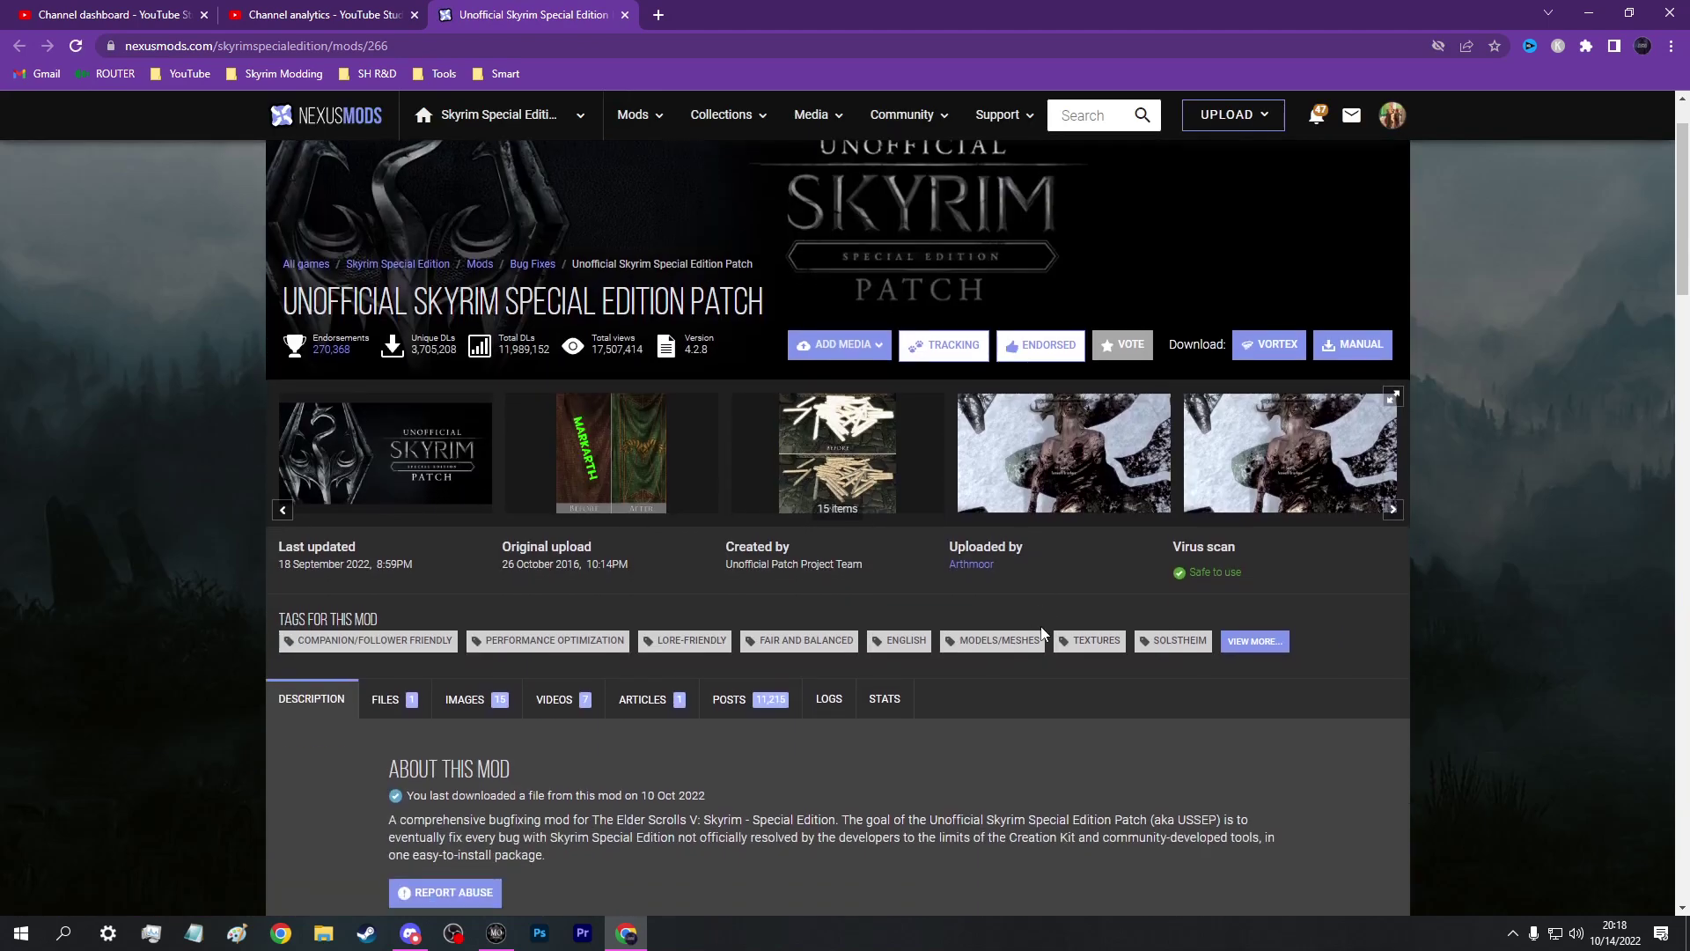
pyautogui.scroll(-3, 1041, 626)
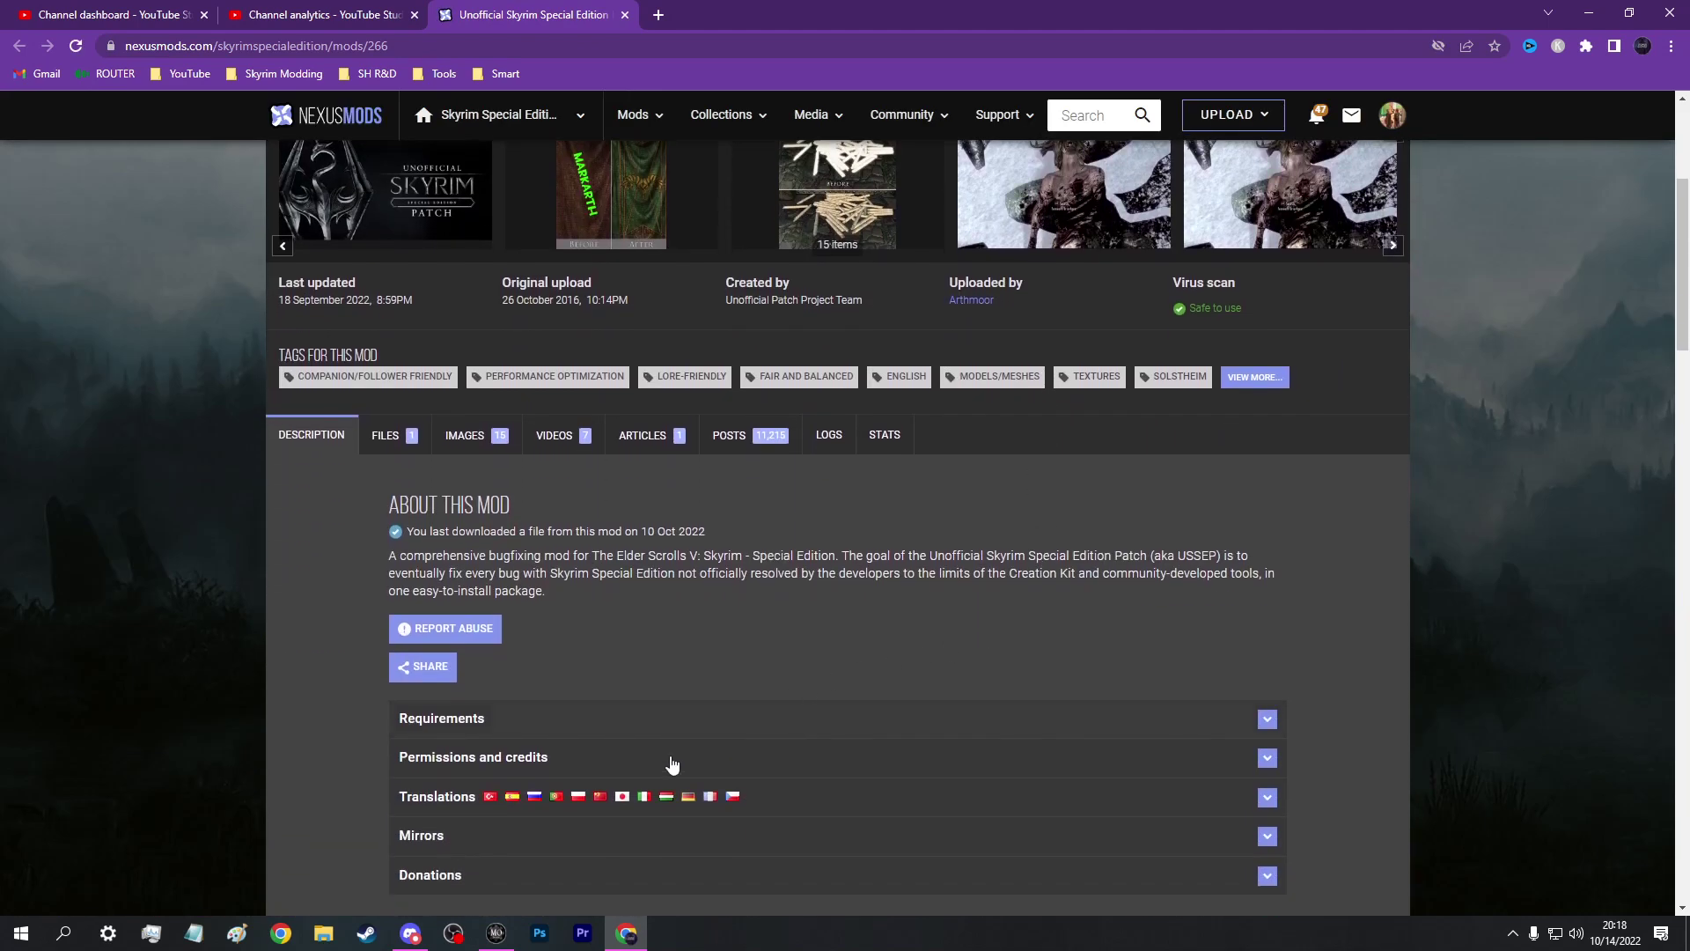
pyautogui.click(496, 933)
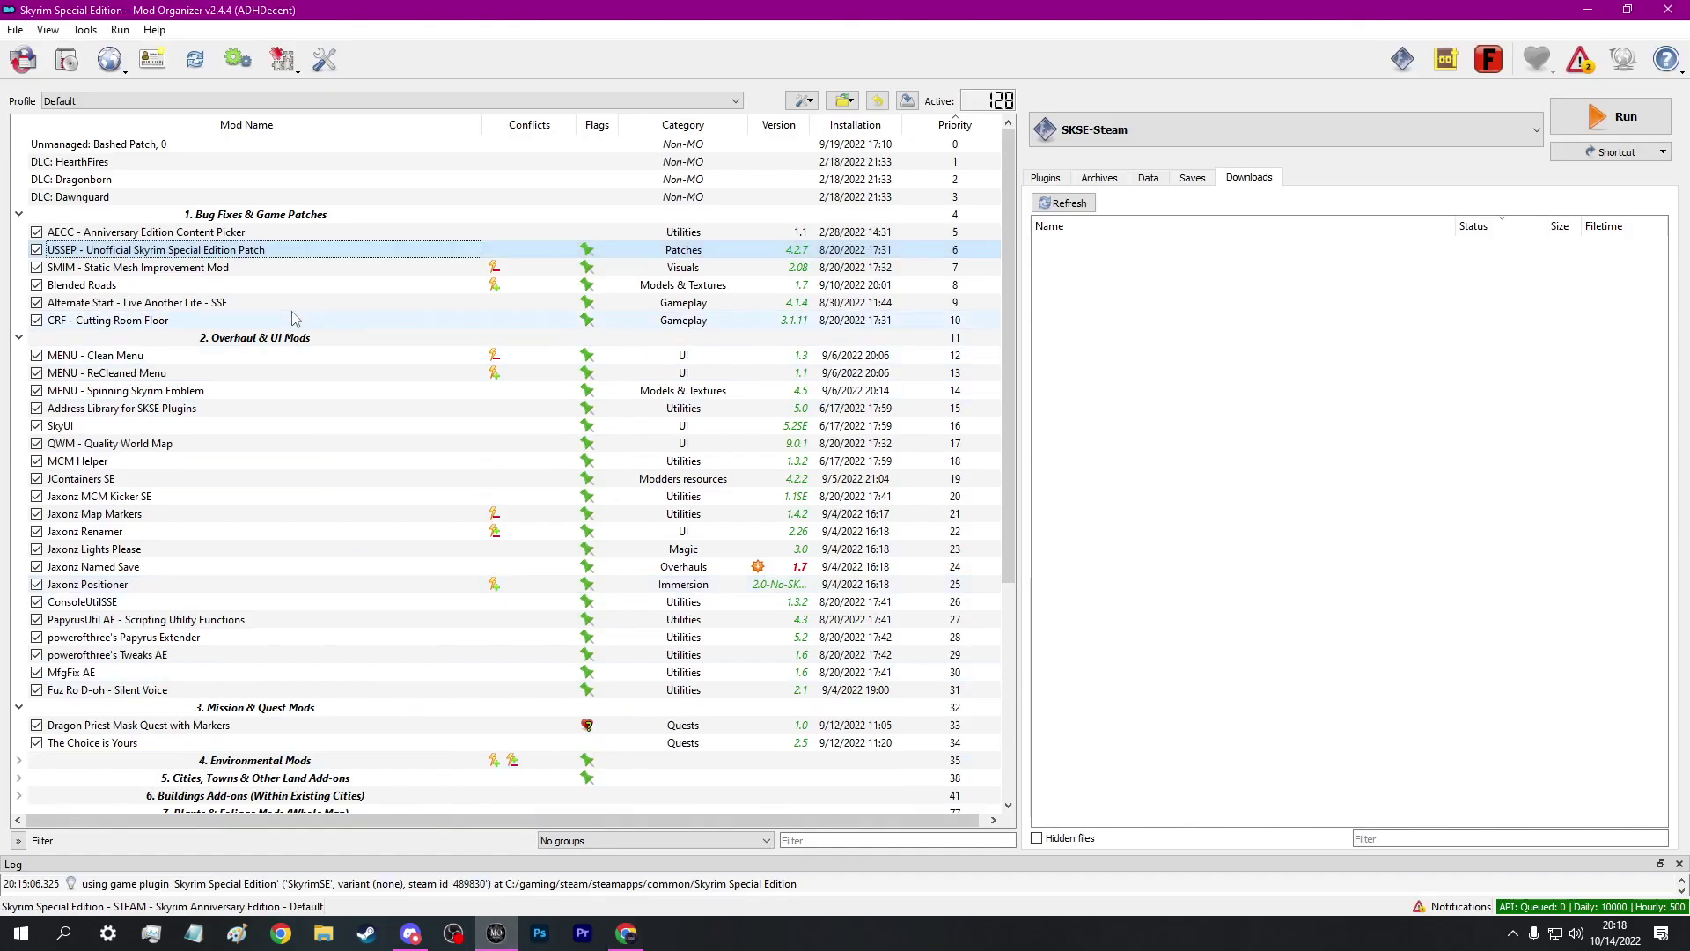
pyautogui.rightClick(287, 252)
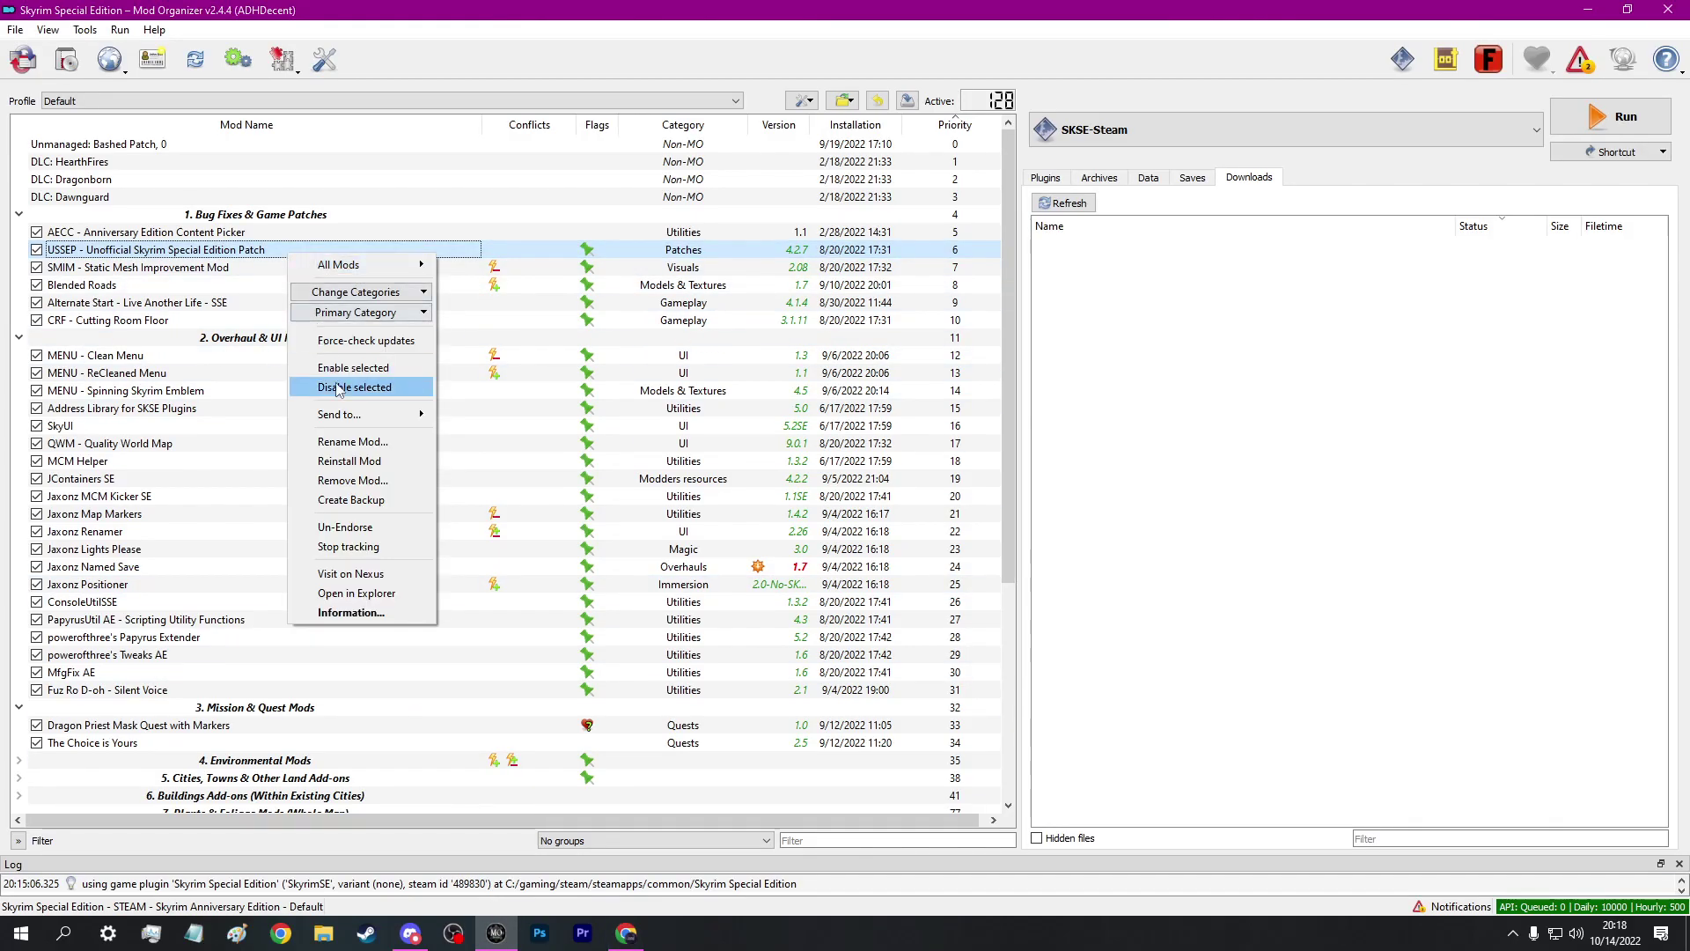
pyautogui.click(359, 615)
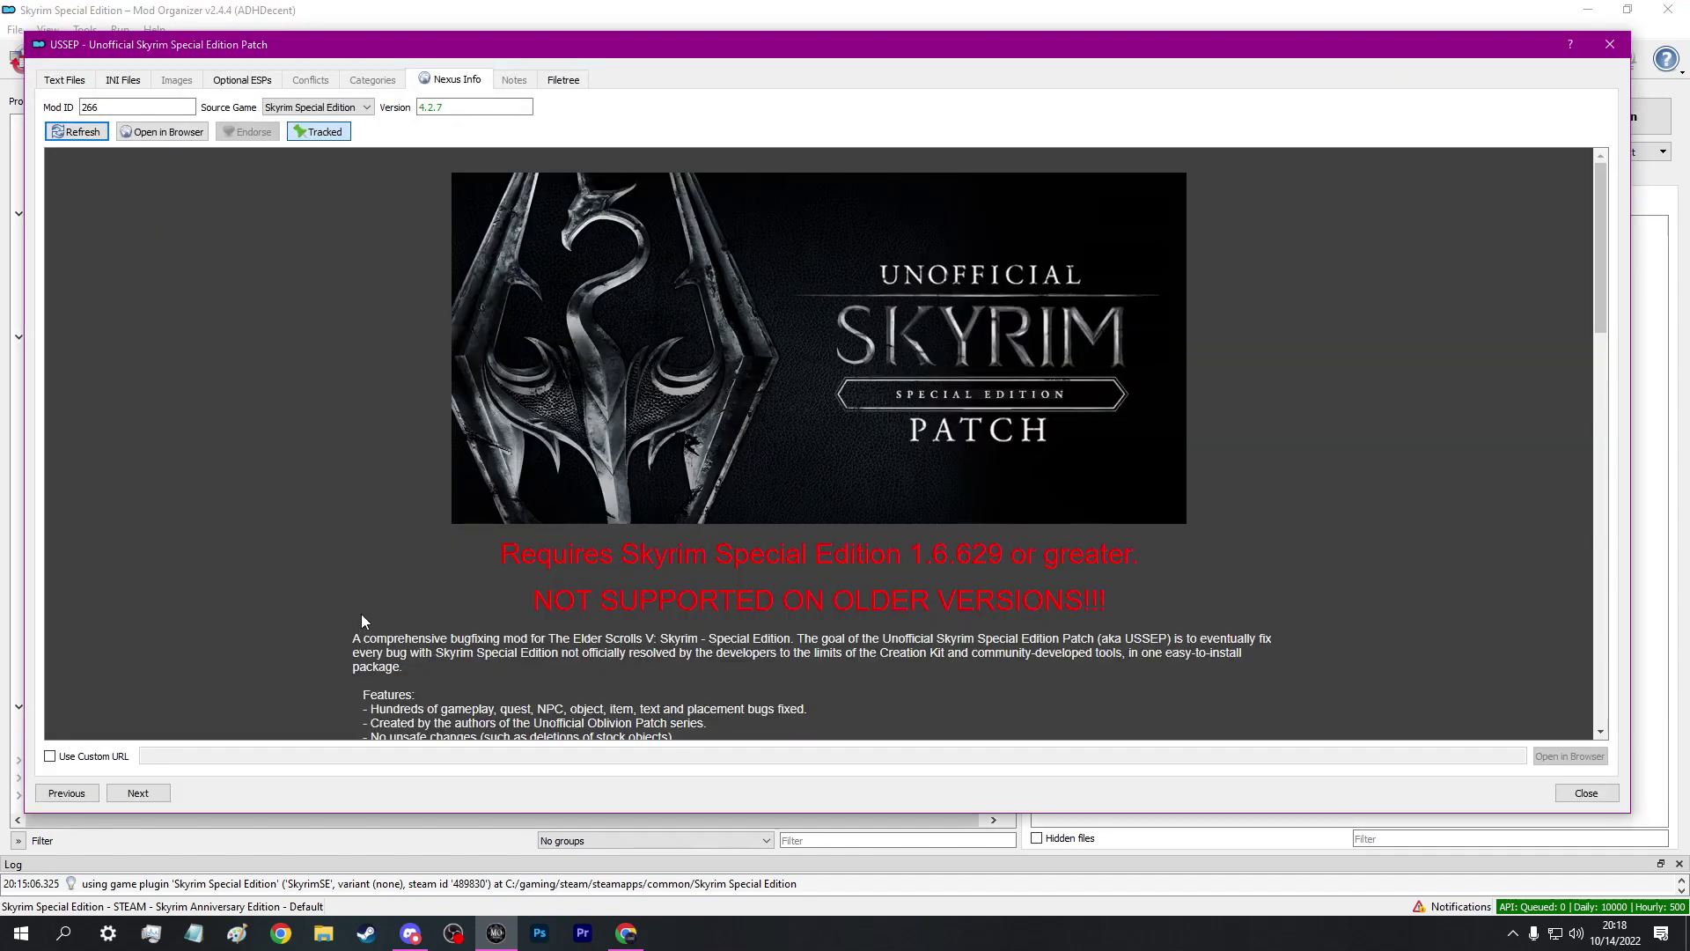
pyautogui.scroll(-3, 361, 614)
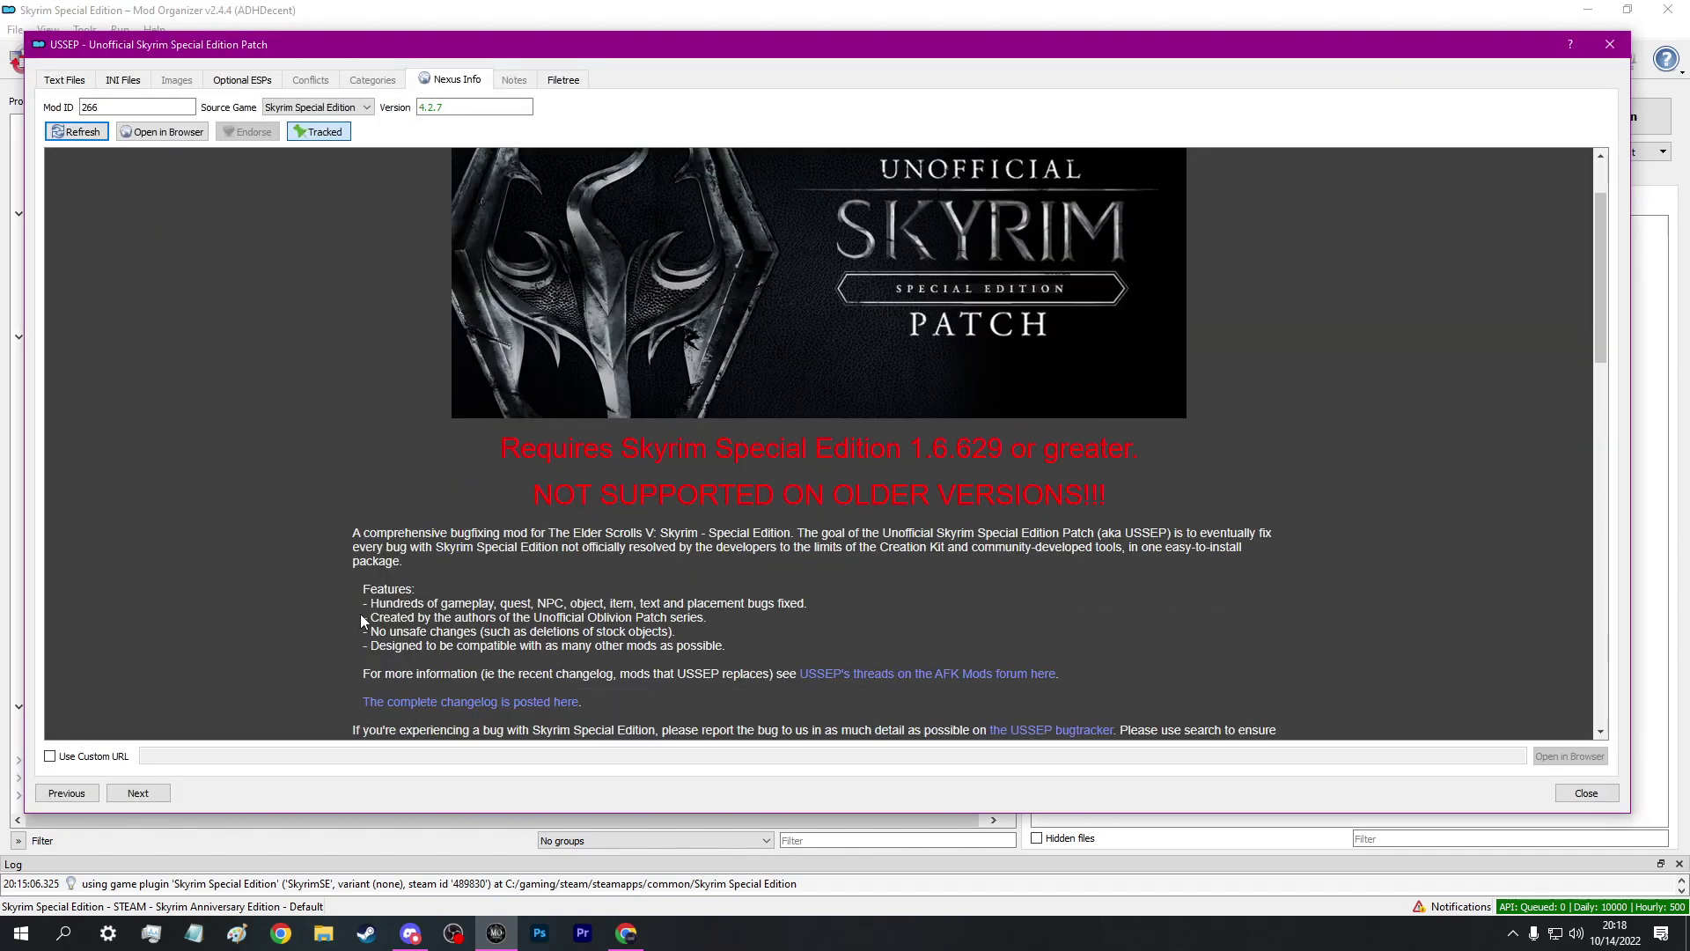
pyautogui.scroll(-4, 359, 612)
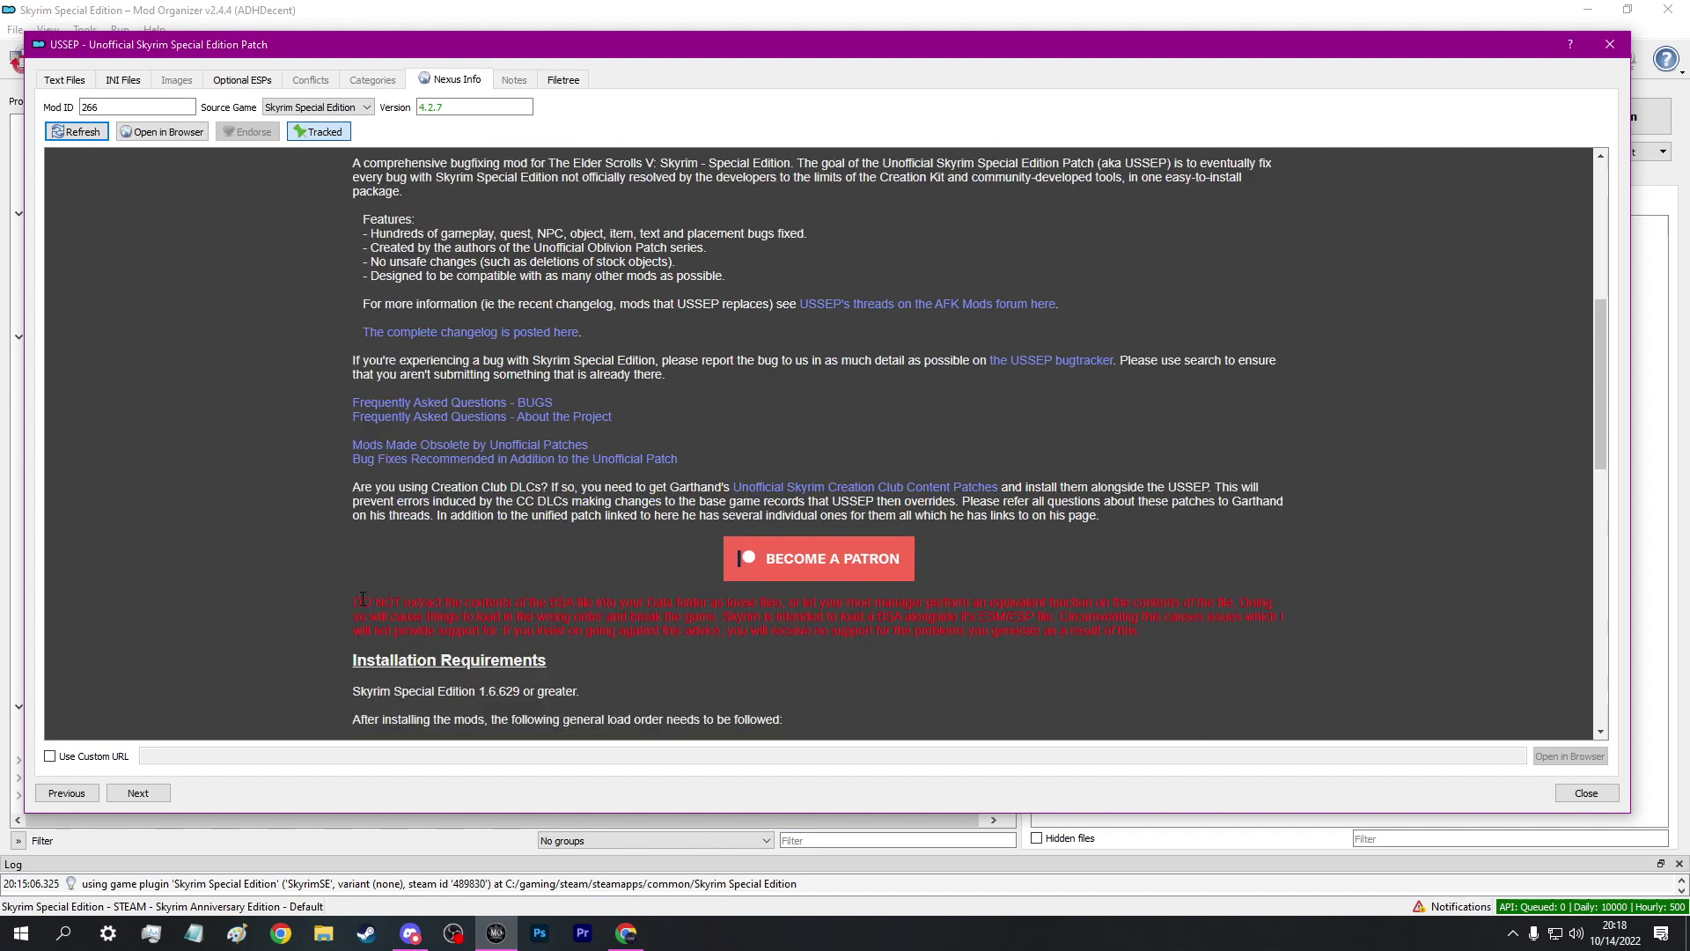
pyautogui.click(1585, 793)
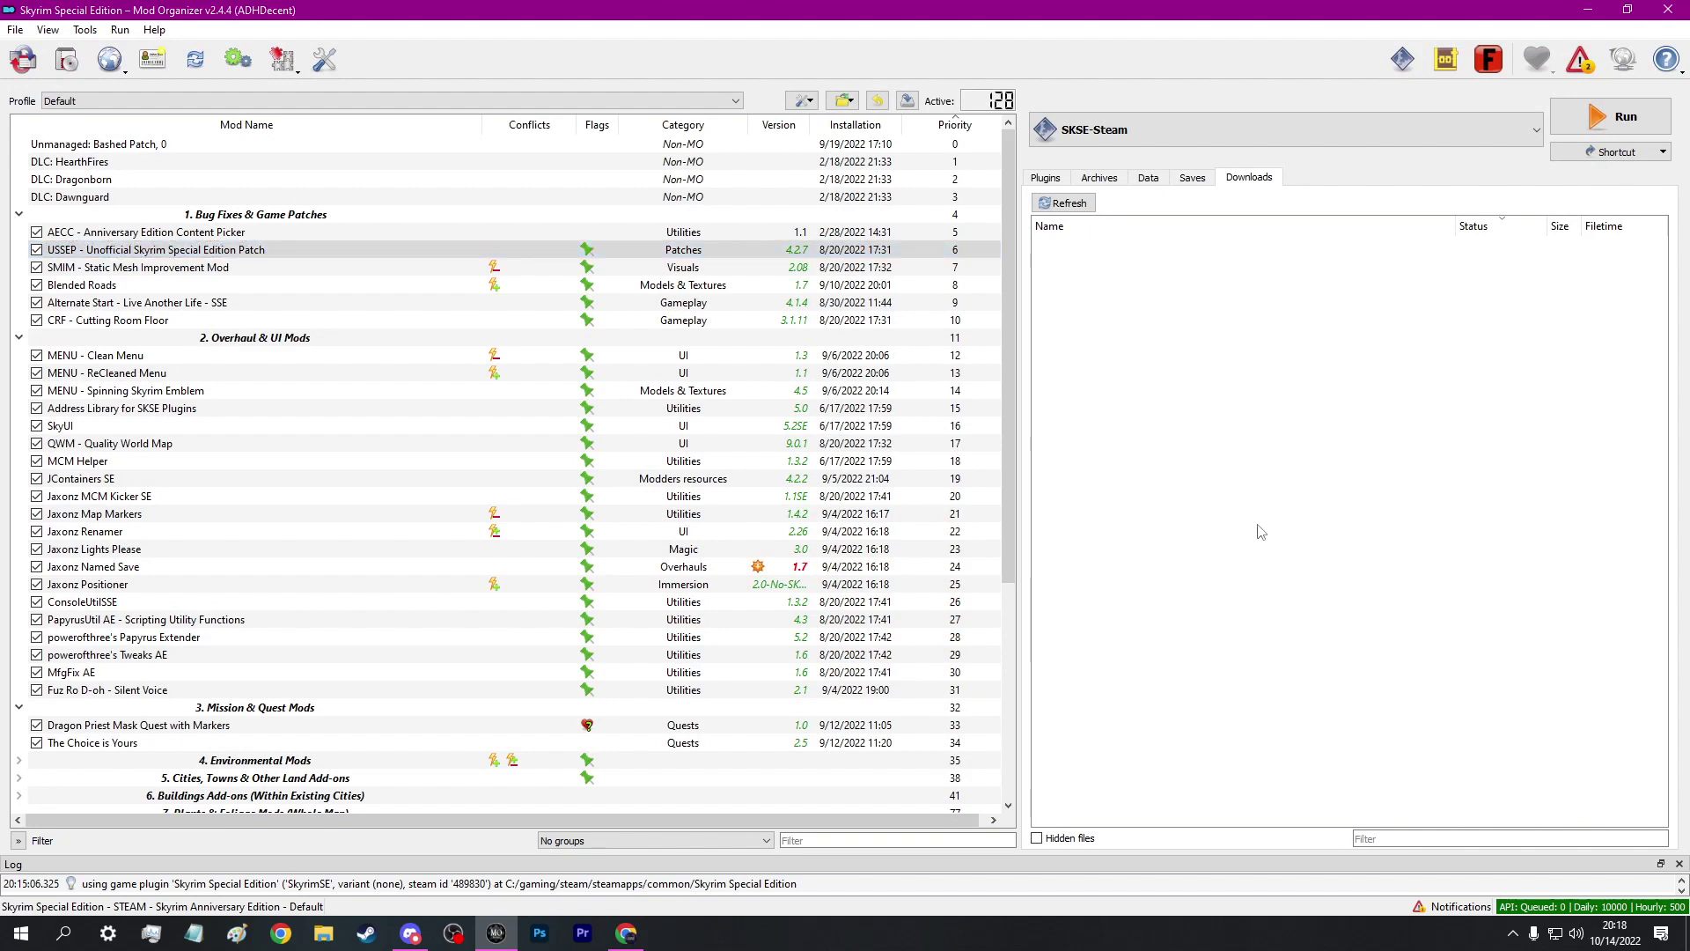
# - Associate MO2 with Nexus 'Download with manager' links, keep Tracked Integration enabled, and save the settings
pyautogui.click(325, 62)
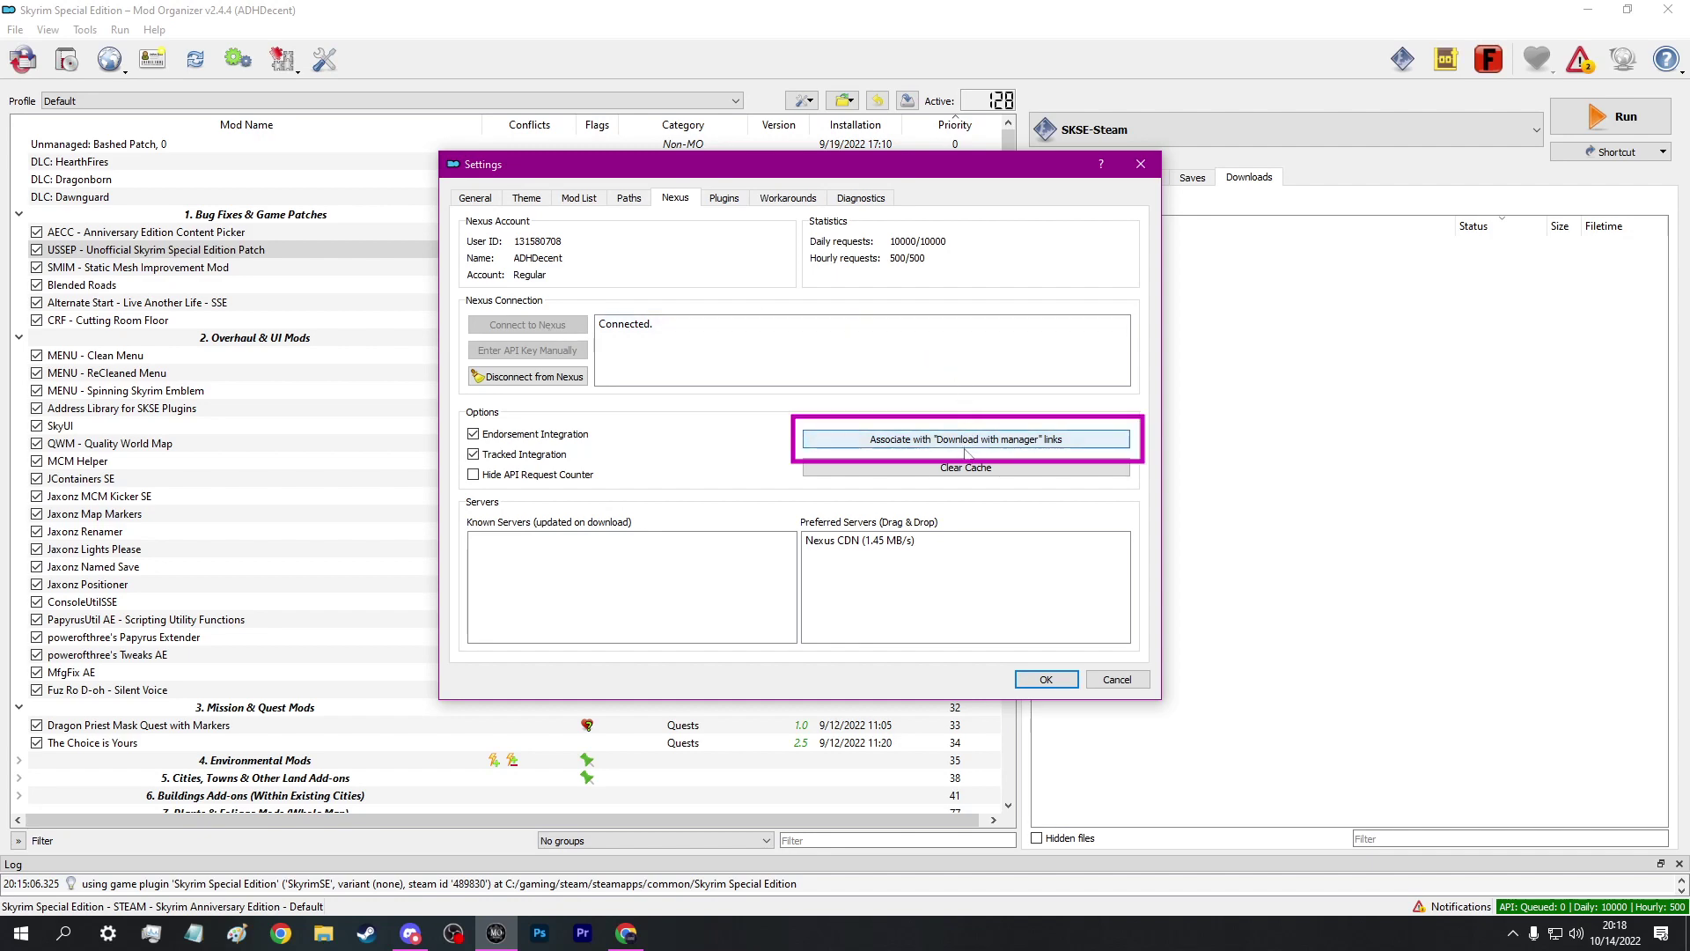
pyautogui.click(966, 447)
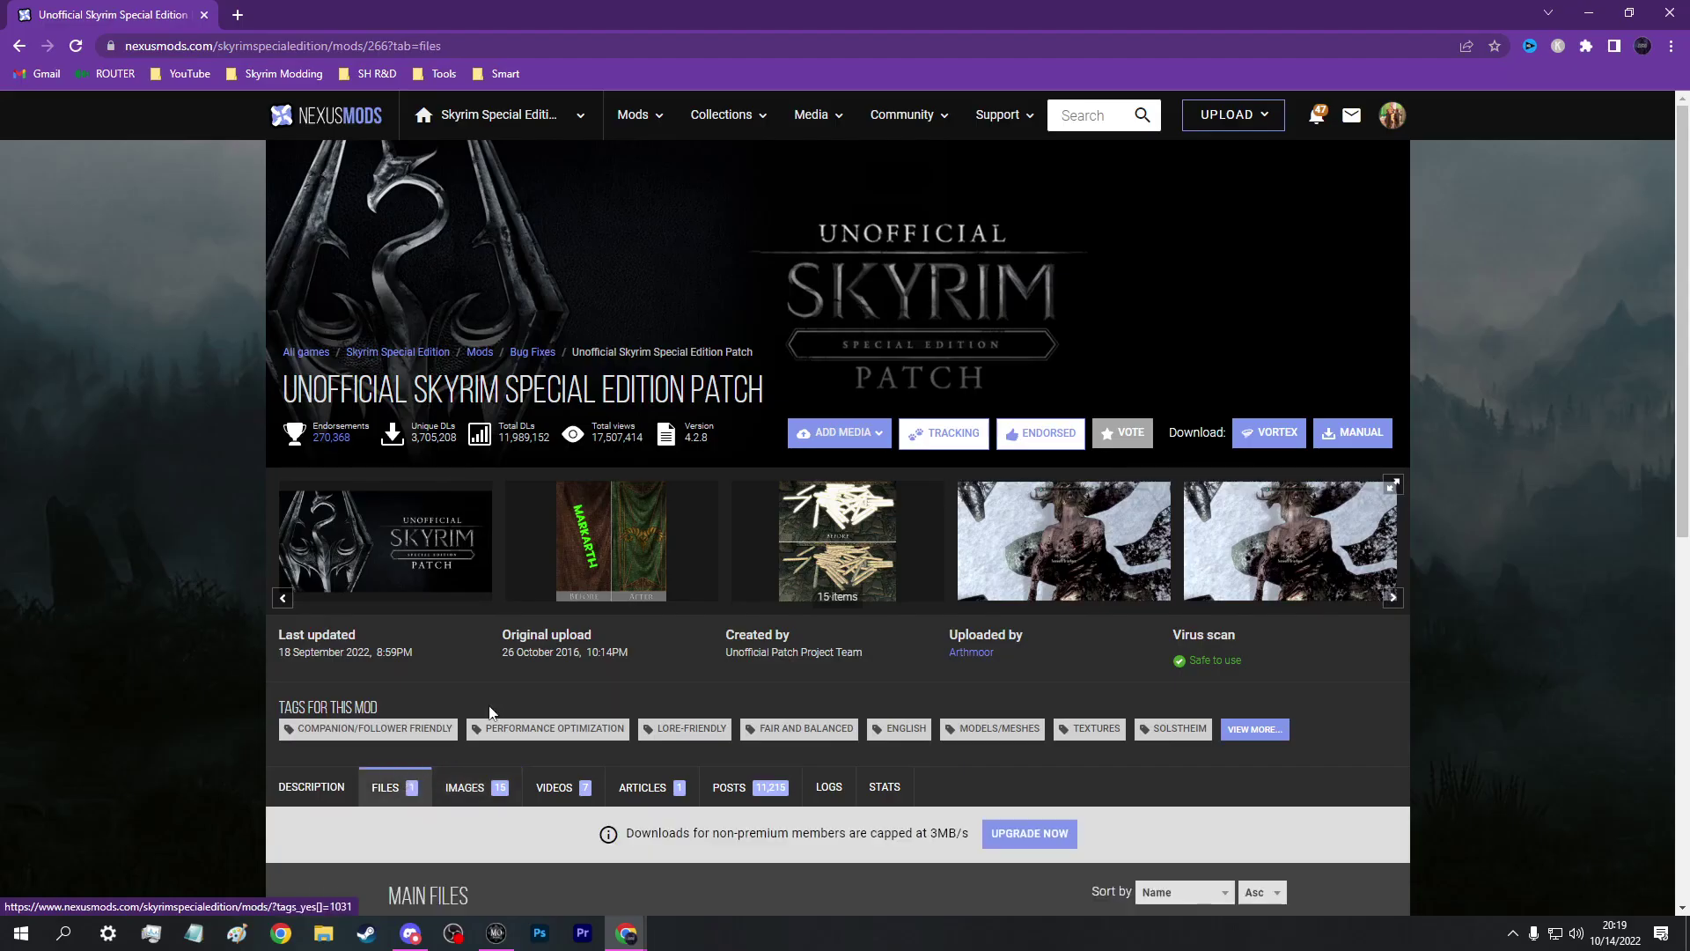
pyautogui.scroll(-5, 606, 551)
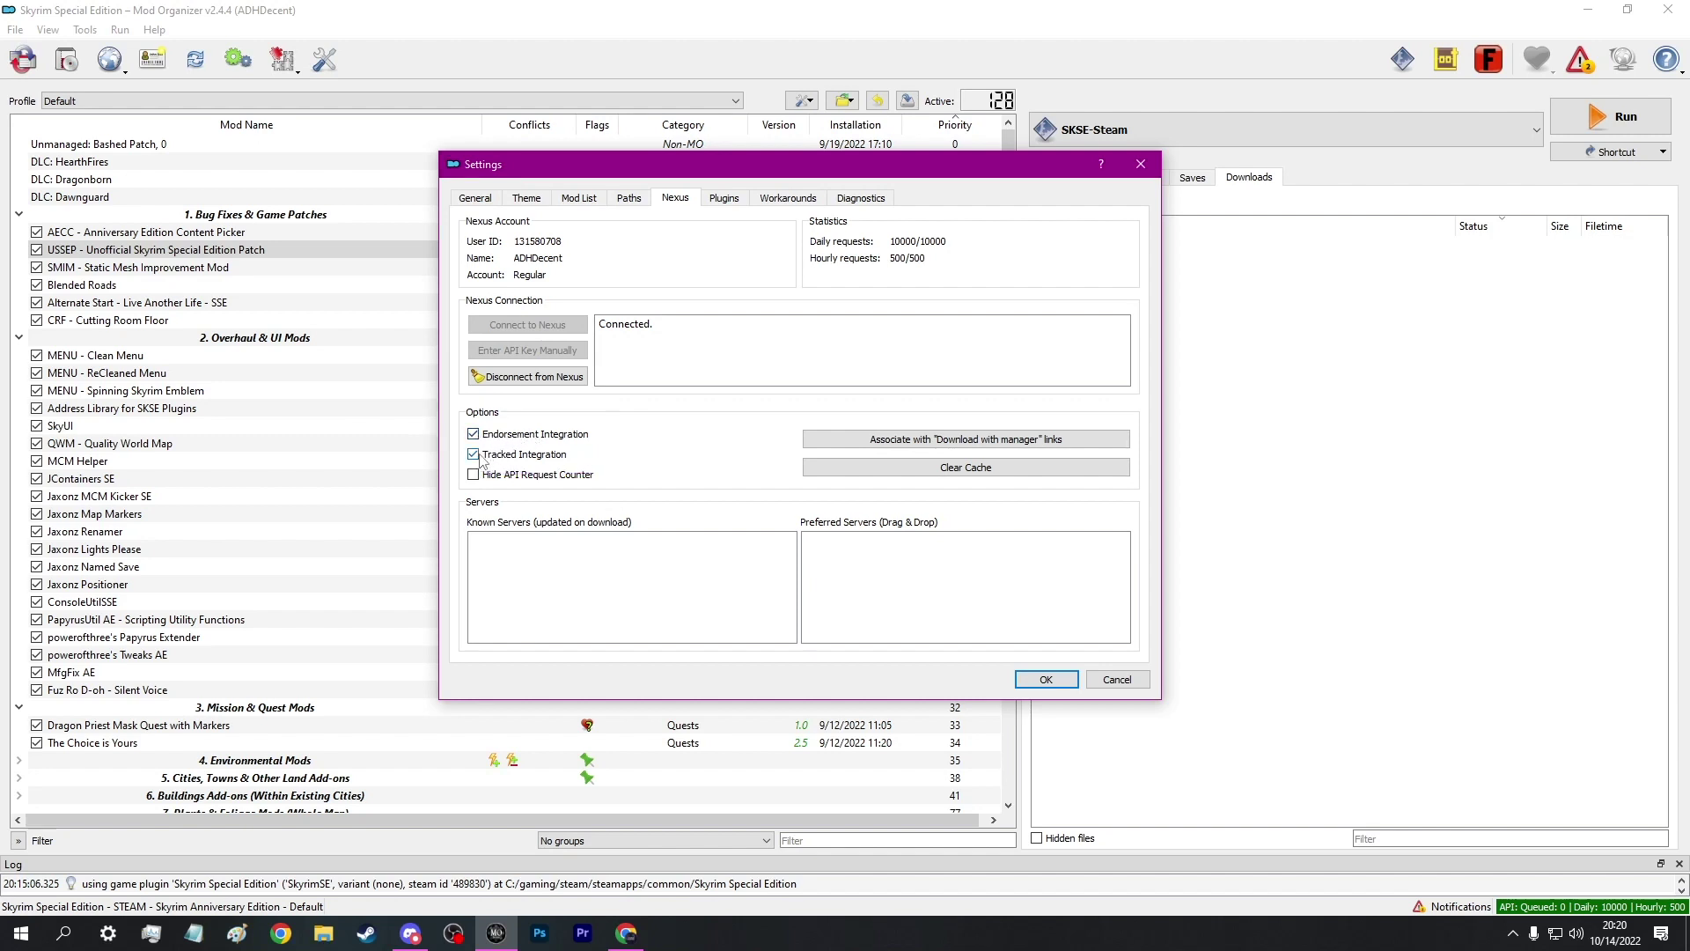
pyautogui.click(474, 455)
pyautogui.click(475, 456)
pyautogui.click(1046, 679)
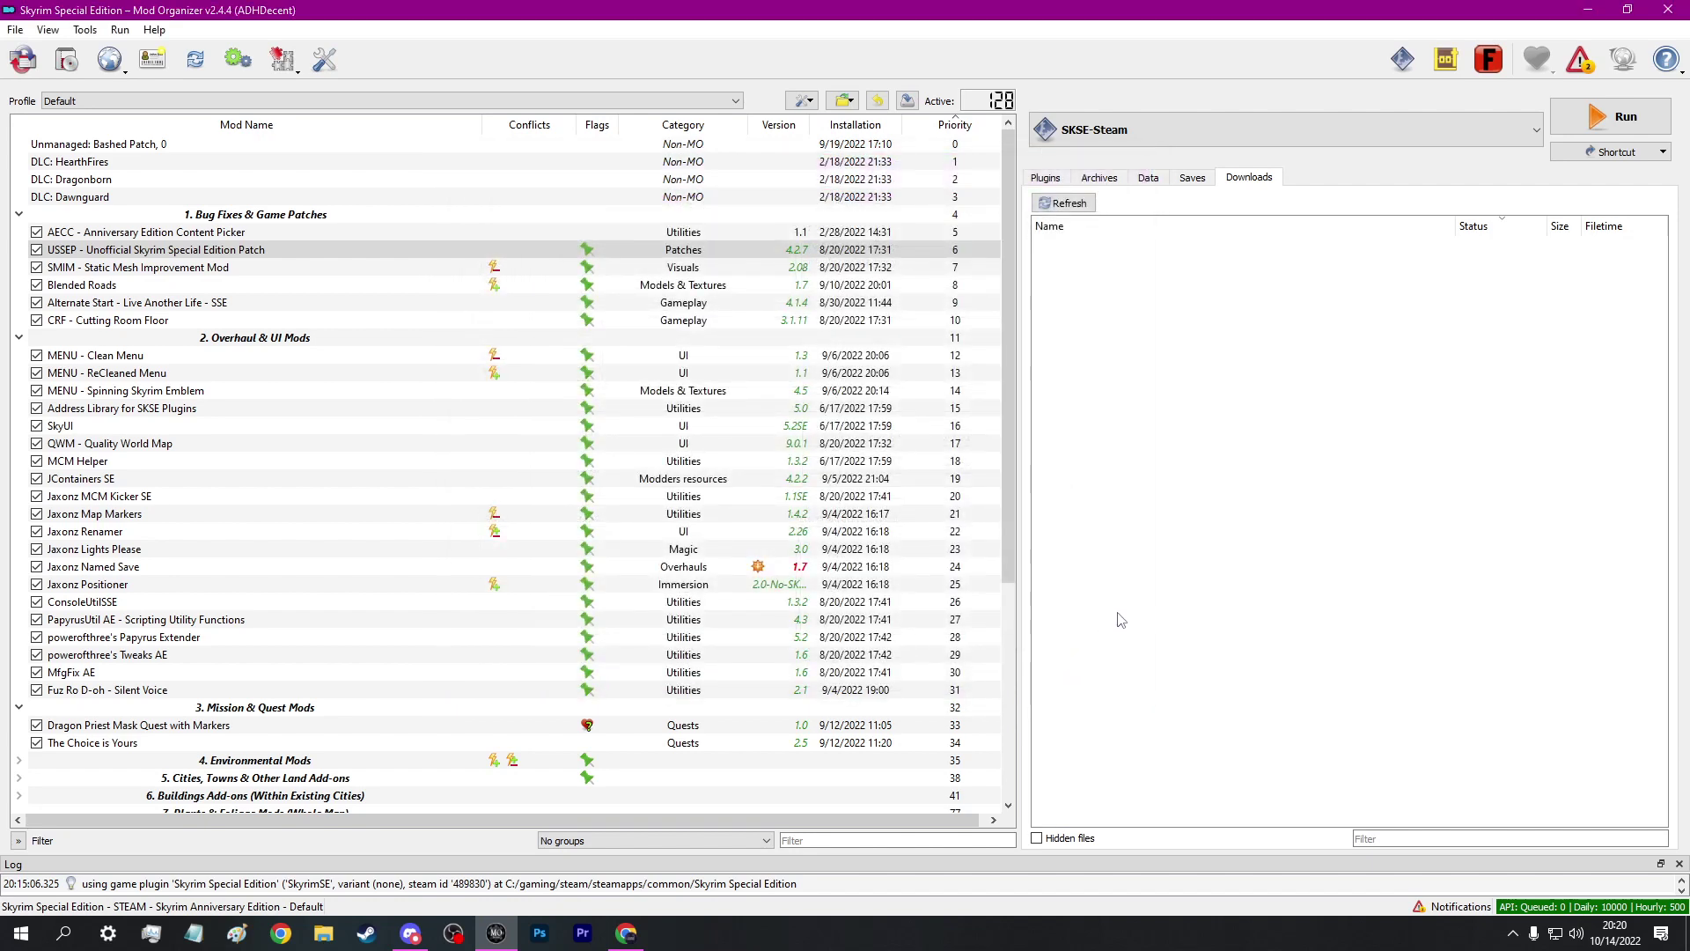
# - Open USSEP's Information window, scroll its Nexus Info description, and open the mod's Nexus page in the browser
pyautogui.rightClick(310, 254)
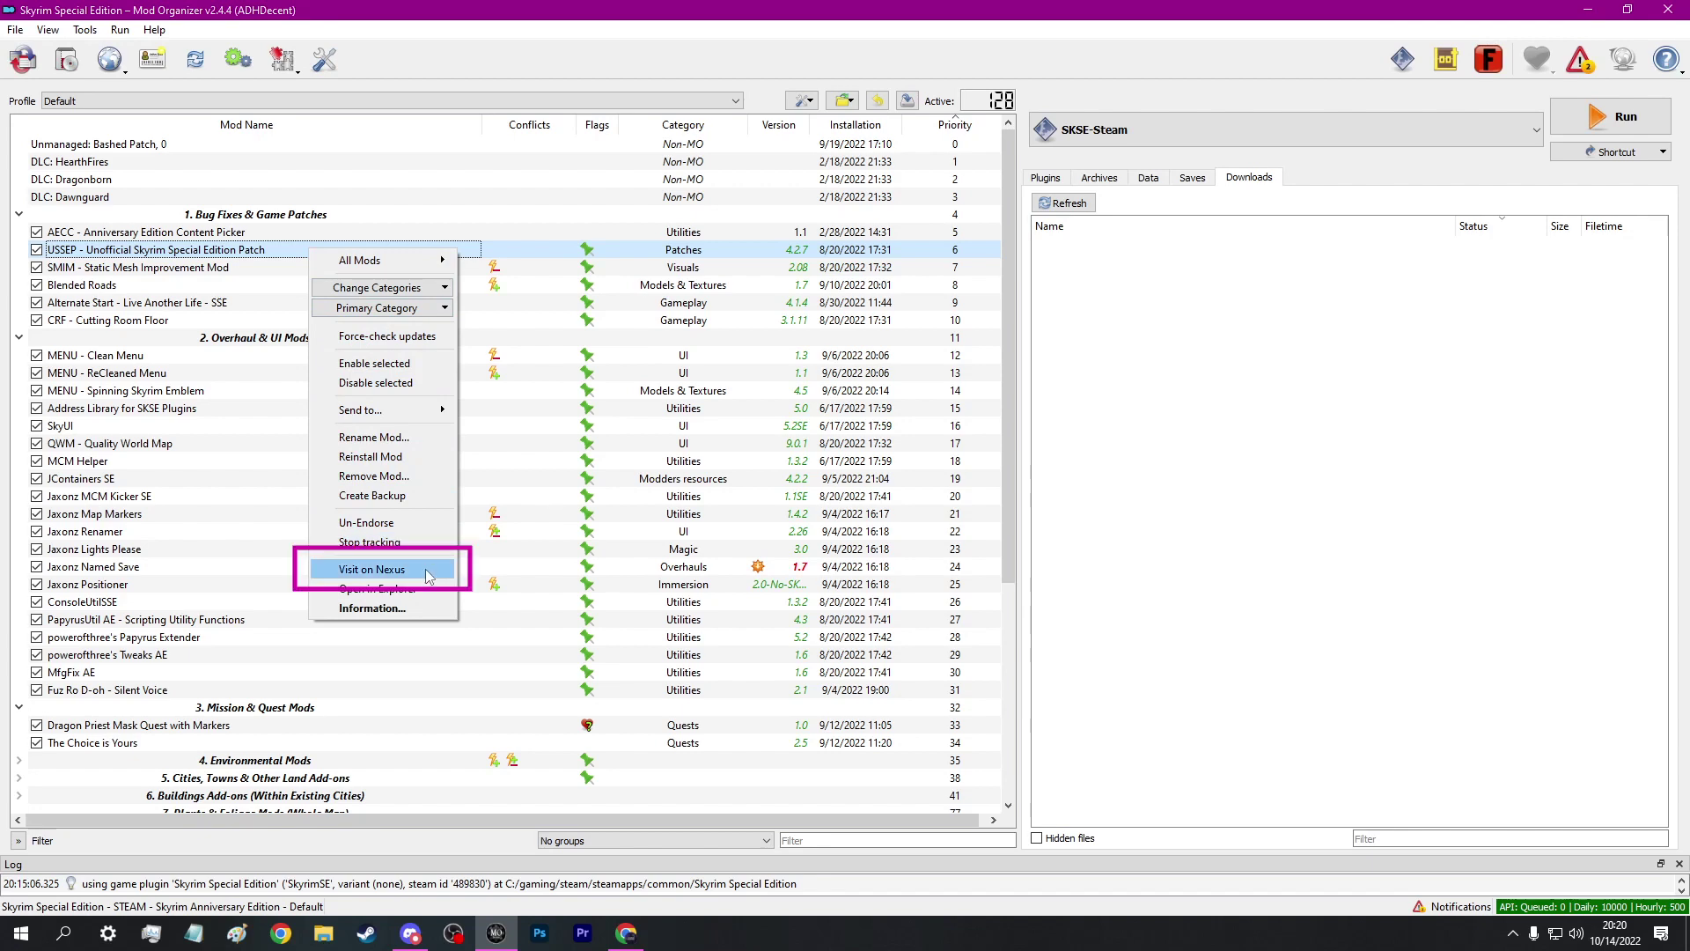
pyautogui.click(413, 570)
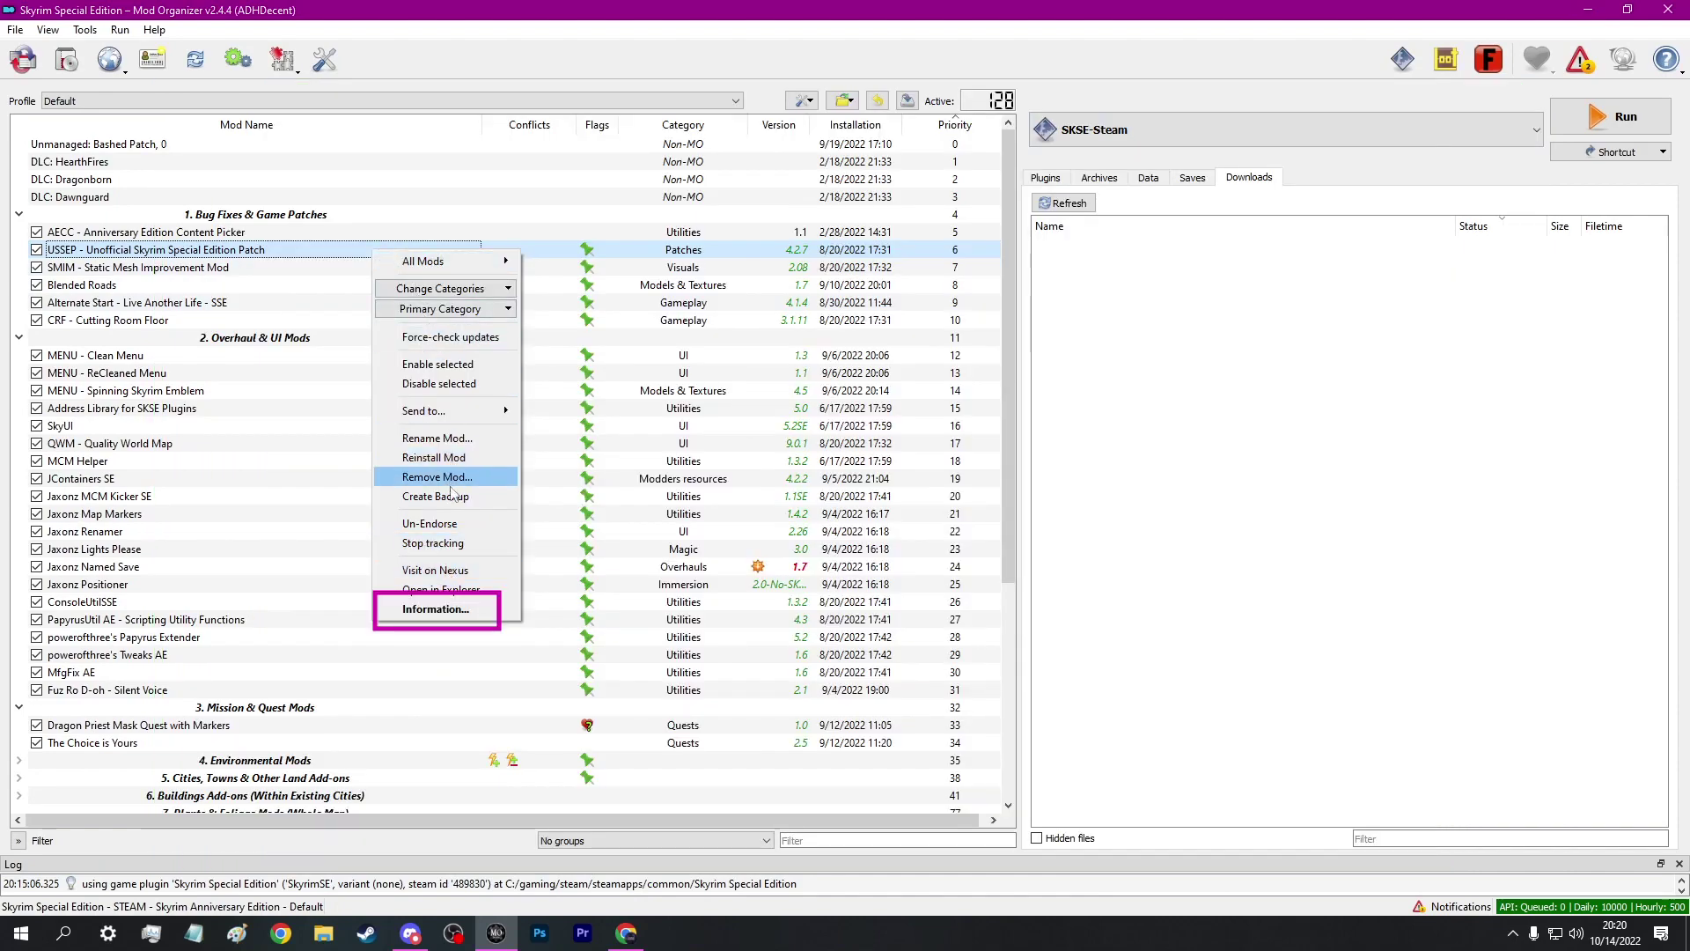
pyautogui.click(435, 609)
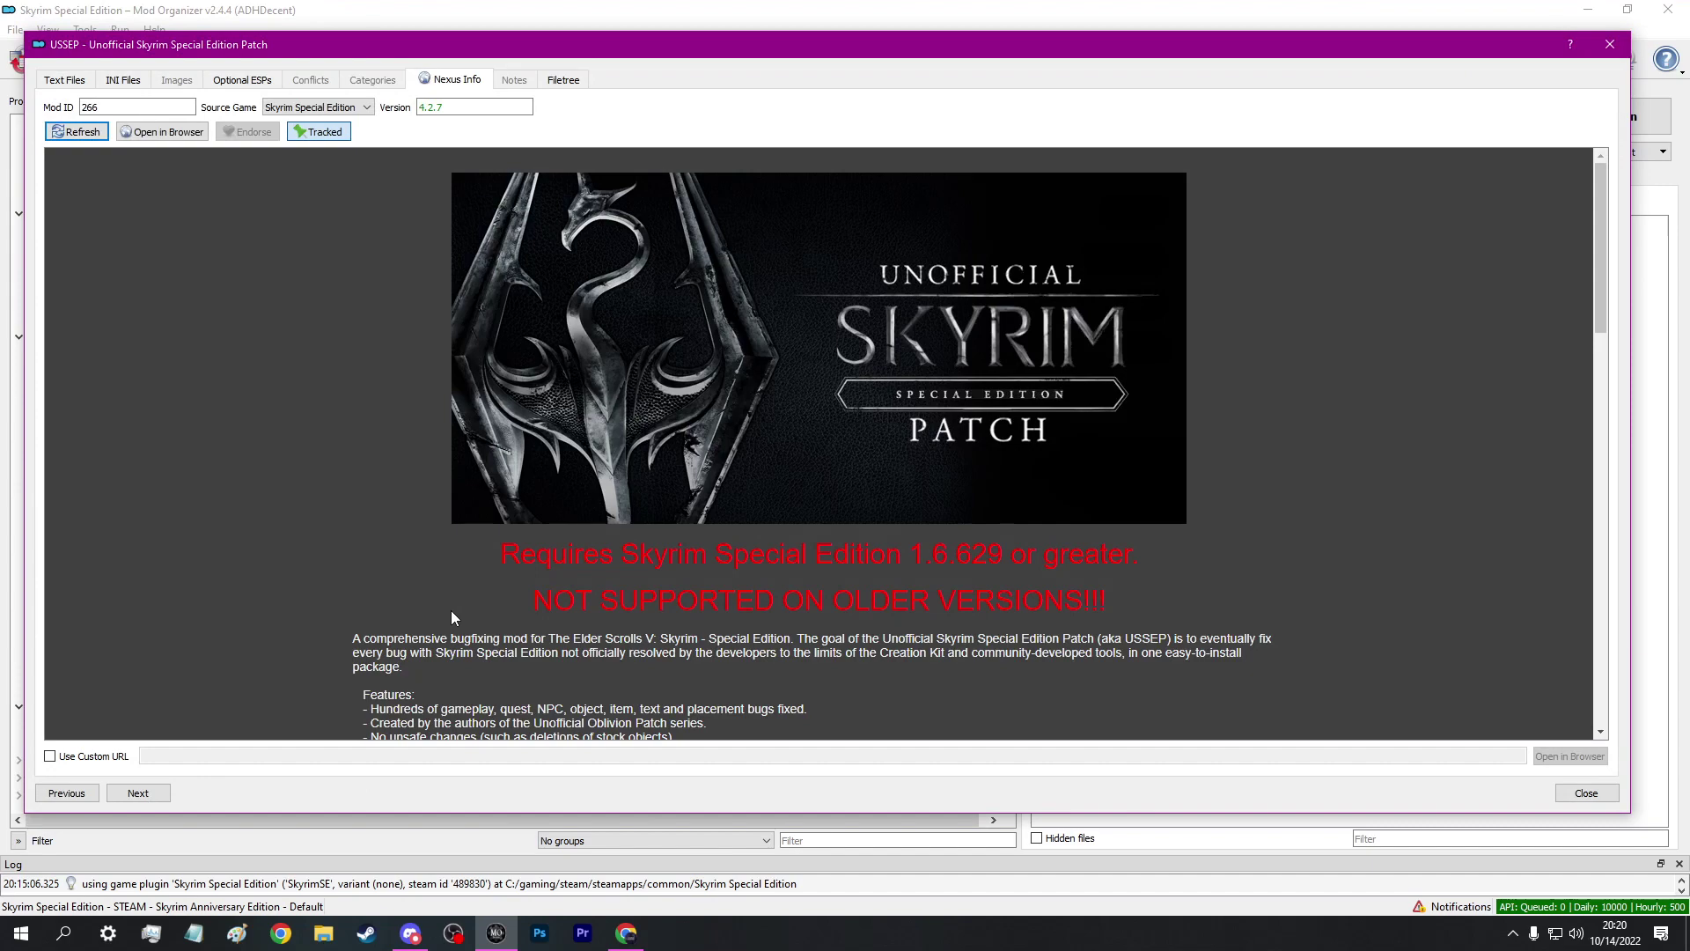
pyautogui.scroll(-3, 451, 612)
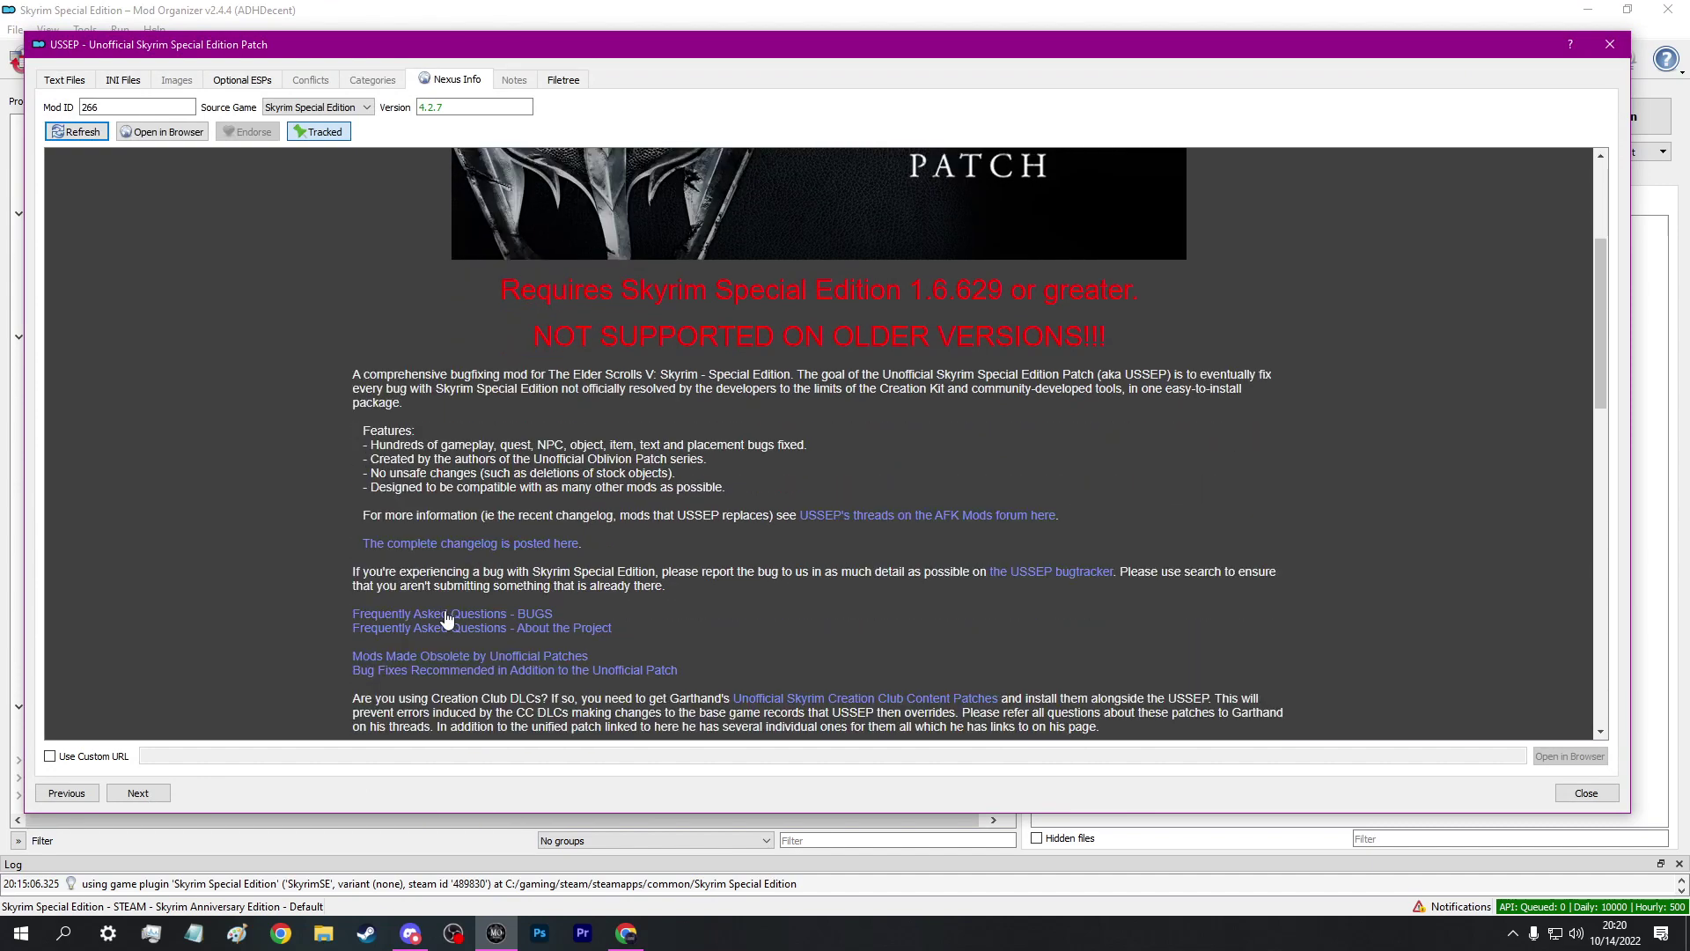
pyautogui.scroll(-5, 446, 619)
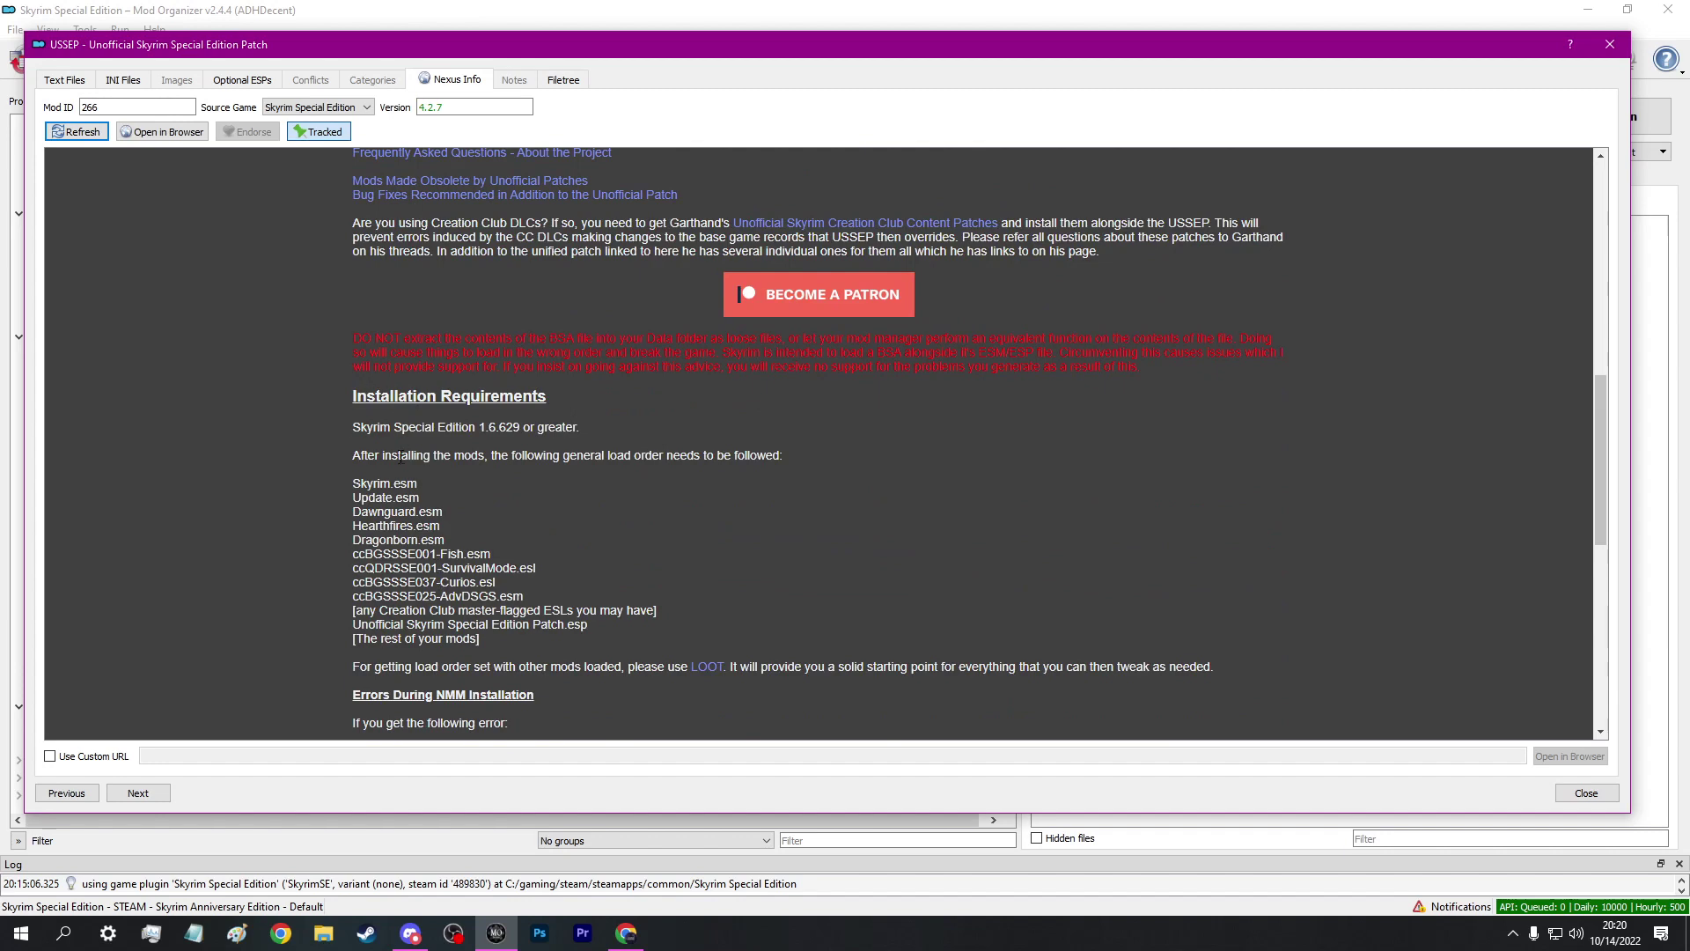
pyautogui.scroll(-3, 368, 326)
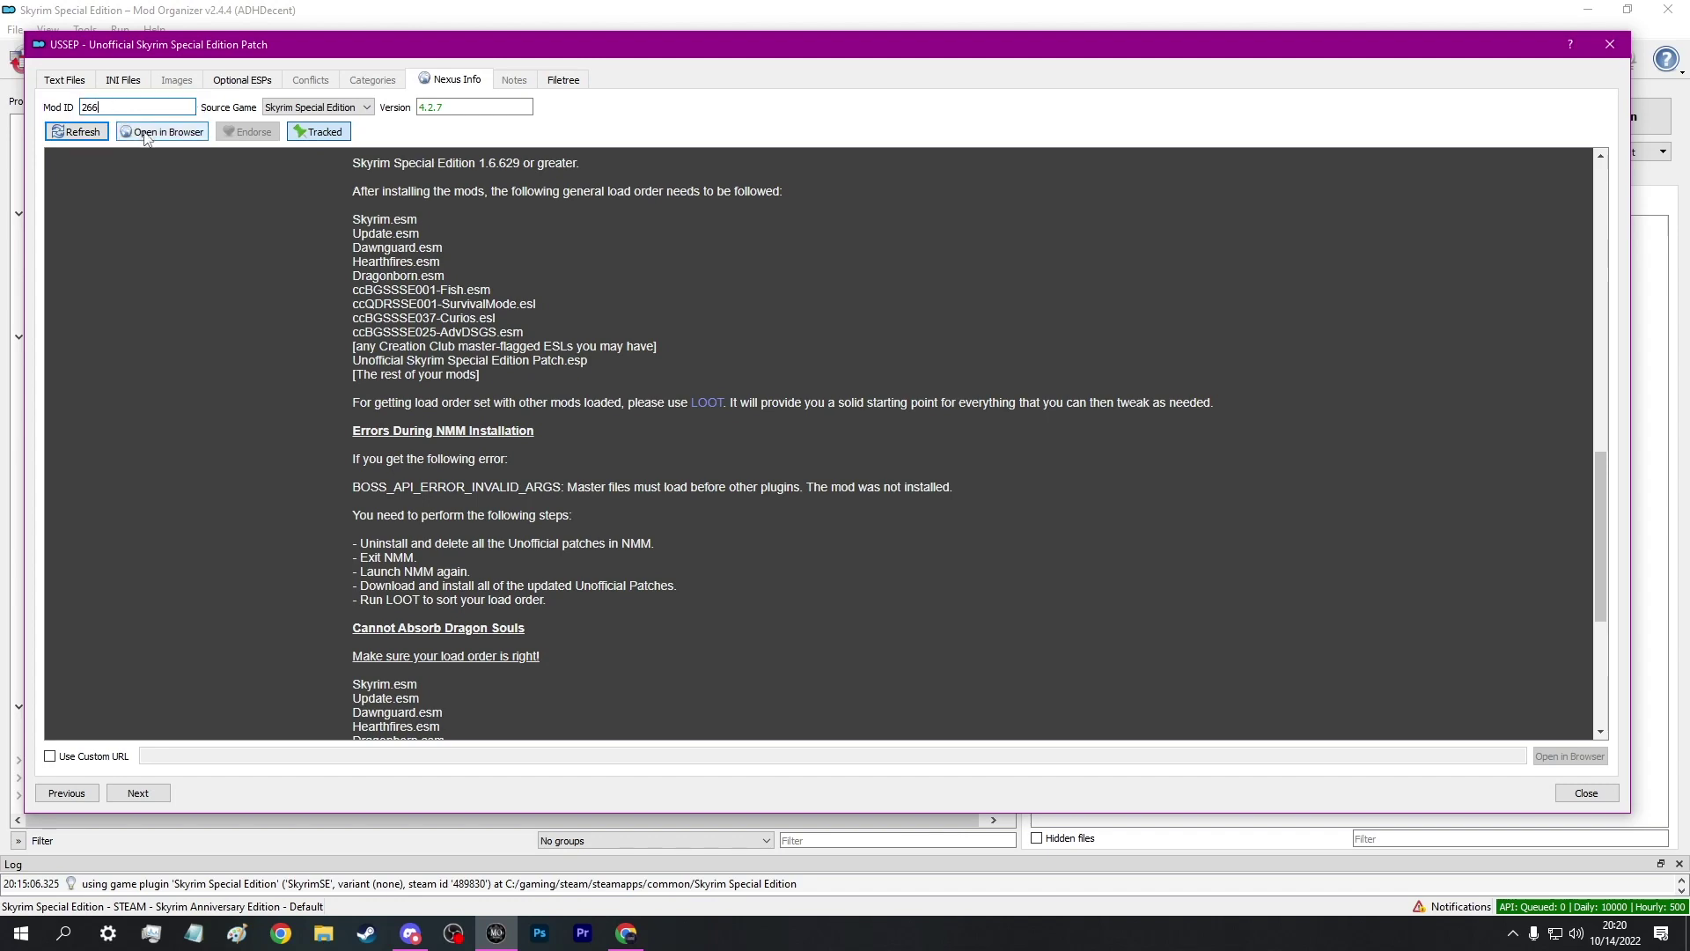
pyautogui.click(144, 131)
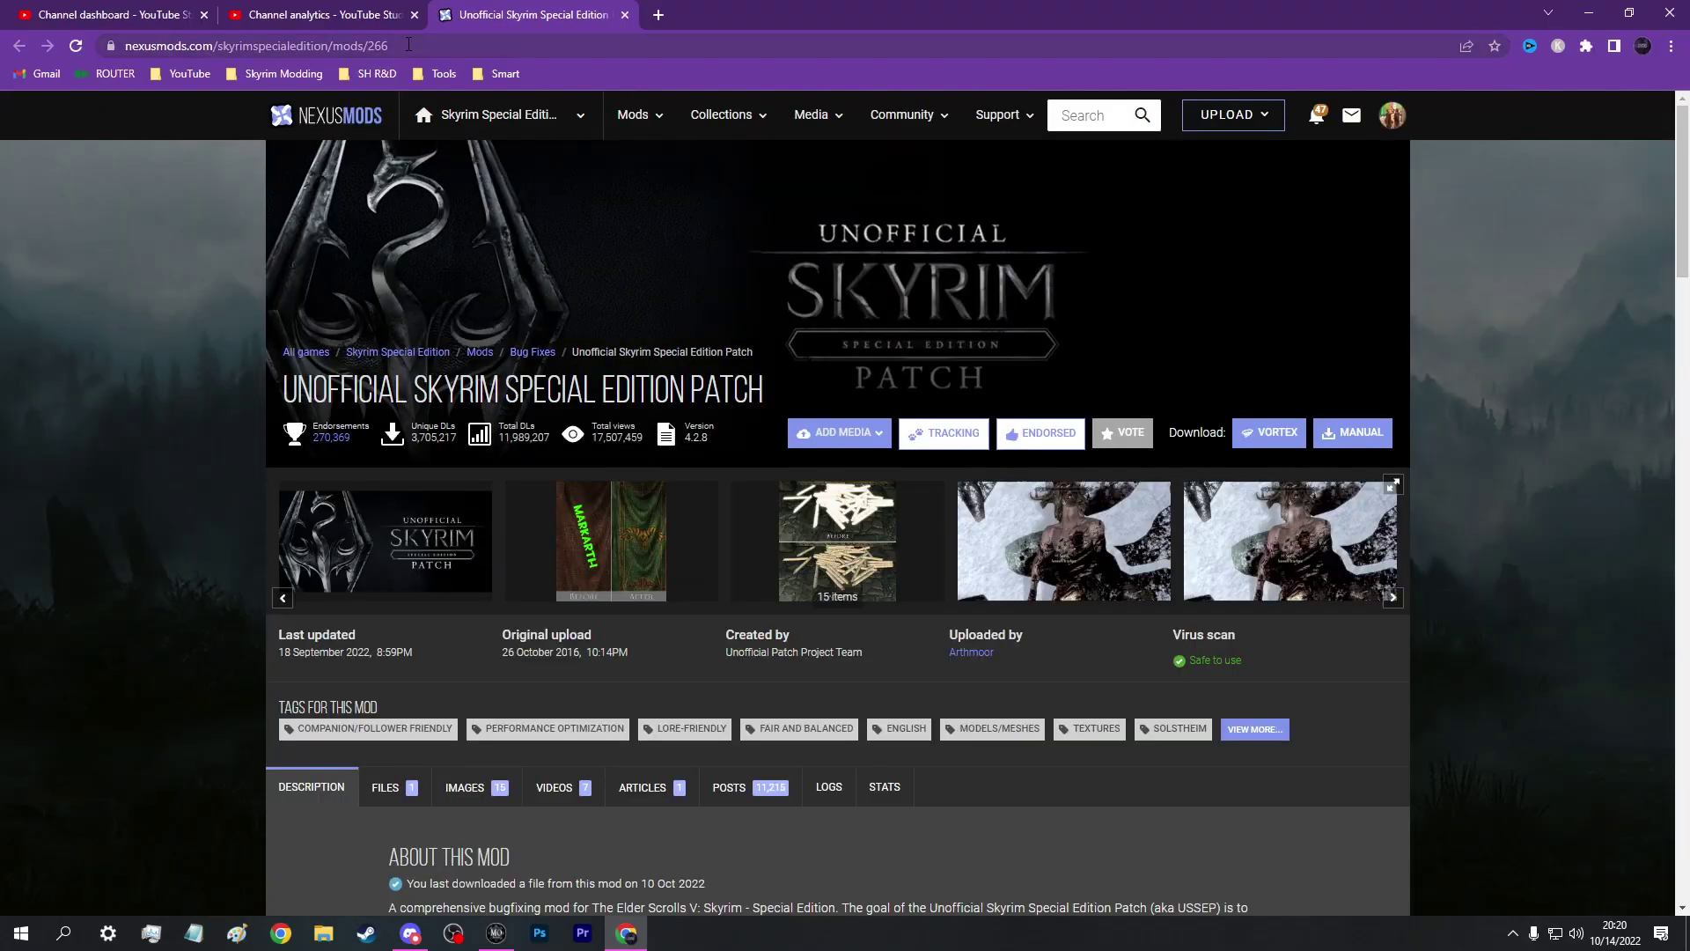
# - Highlight mod ID 266 in the USSEP page's address, then return to the information window
pyautogui.click(416, 43)
pyautogui.click(417, 43)
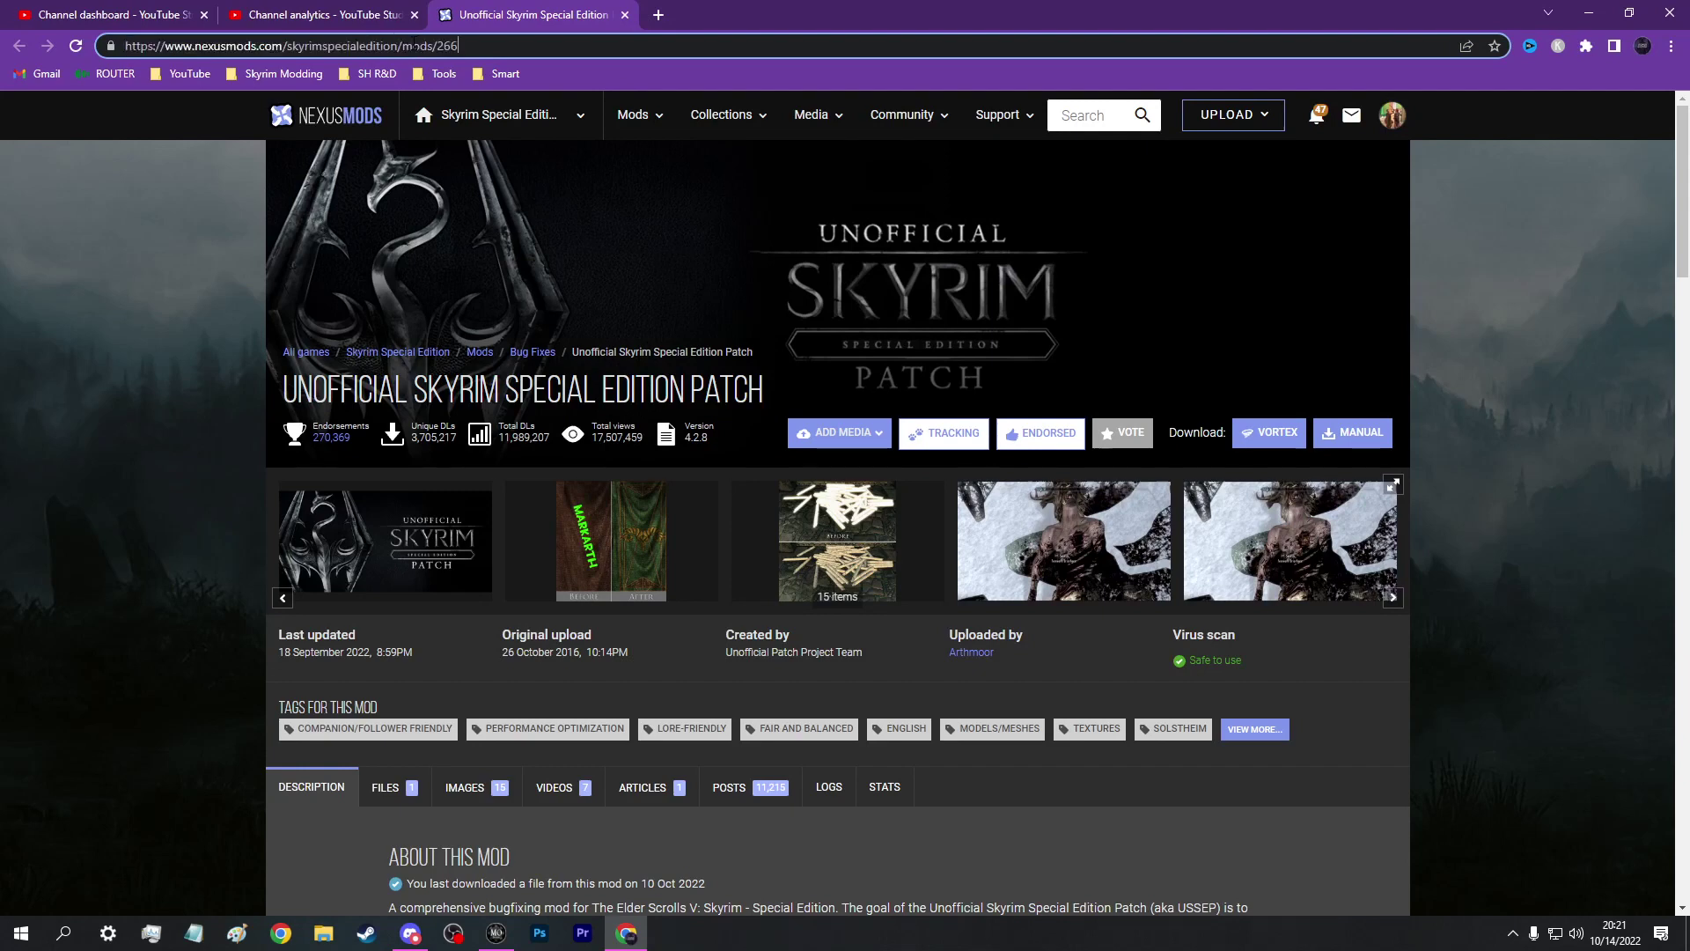
pyautogui.doubleClick(447, 46)
pyautogui.click(1589, 12)
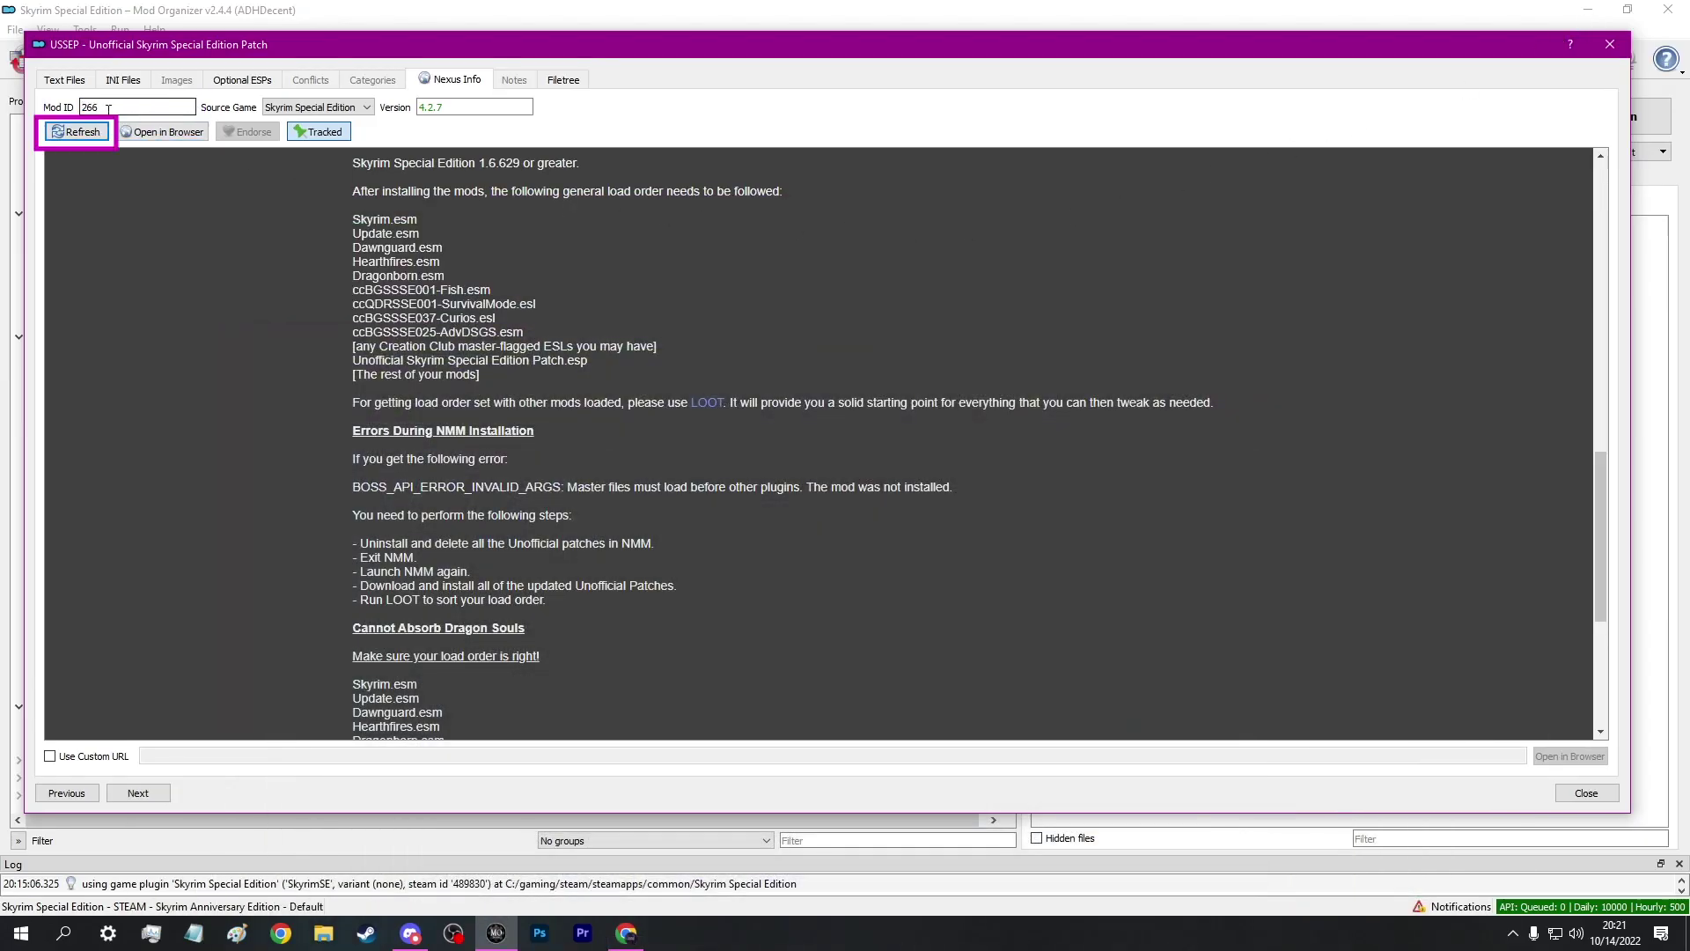
# - Refresh USSEP's Nexus info, change the version to 4.2.6 and back to 4.2.7, and toggle tracking off and on
pyautogui.click(96, 137)
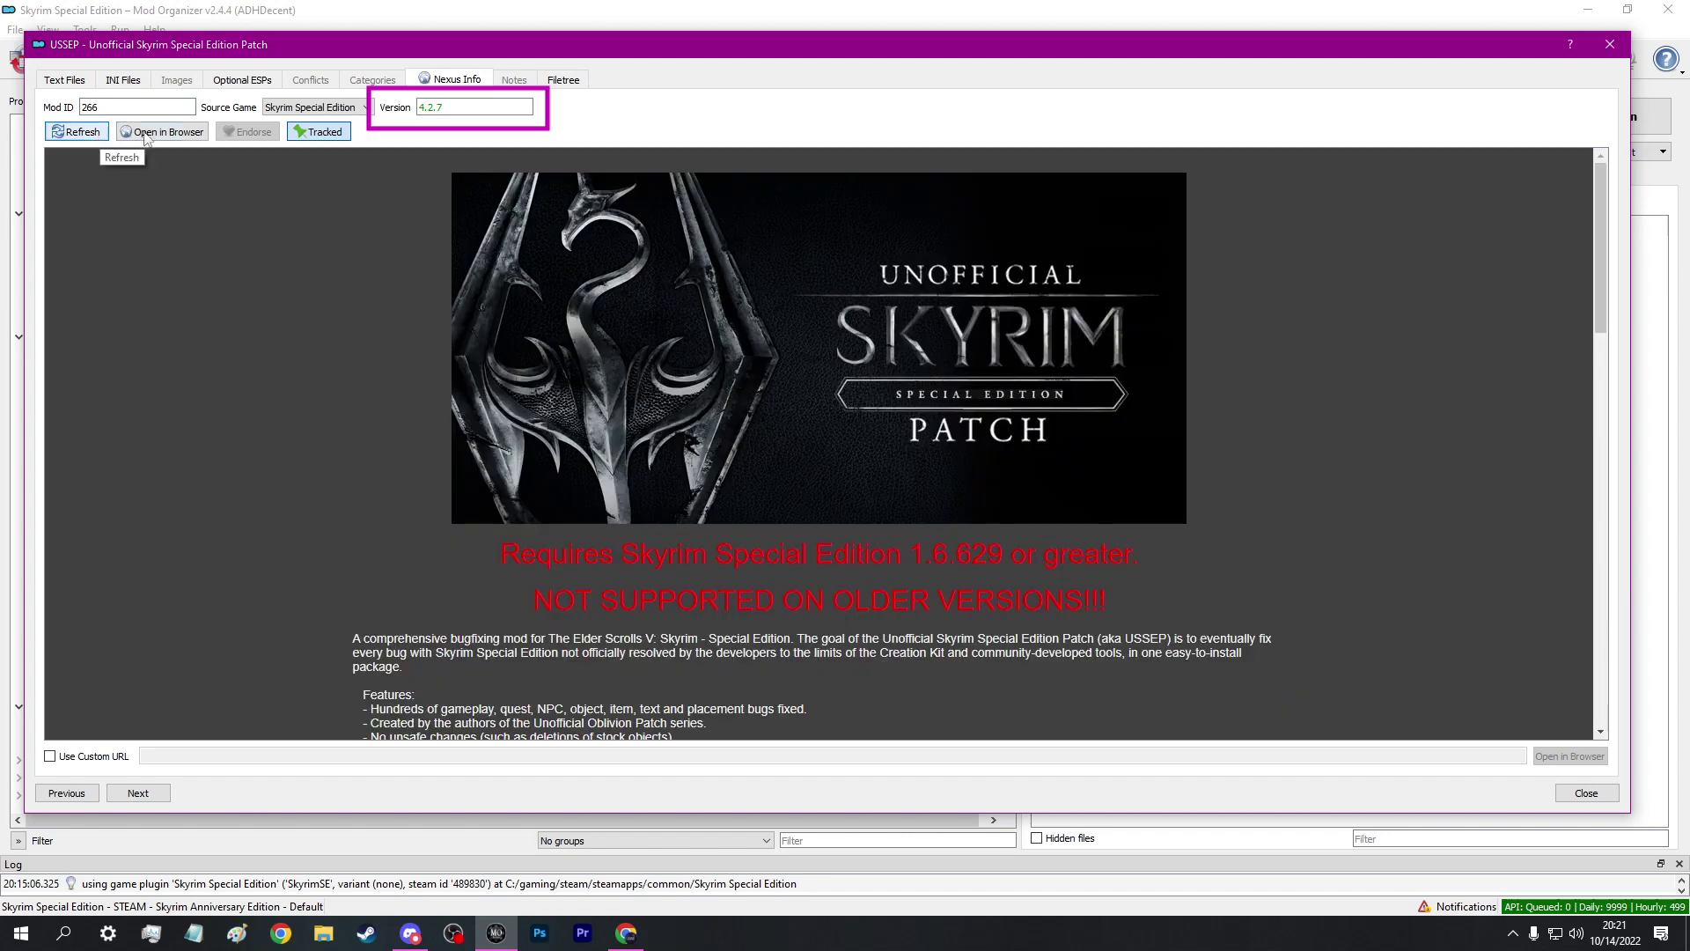
pyautogui.moveTo(453, 106)
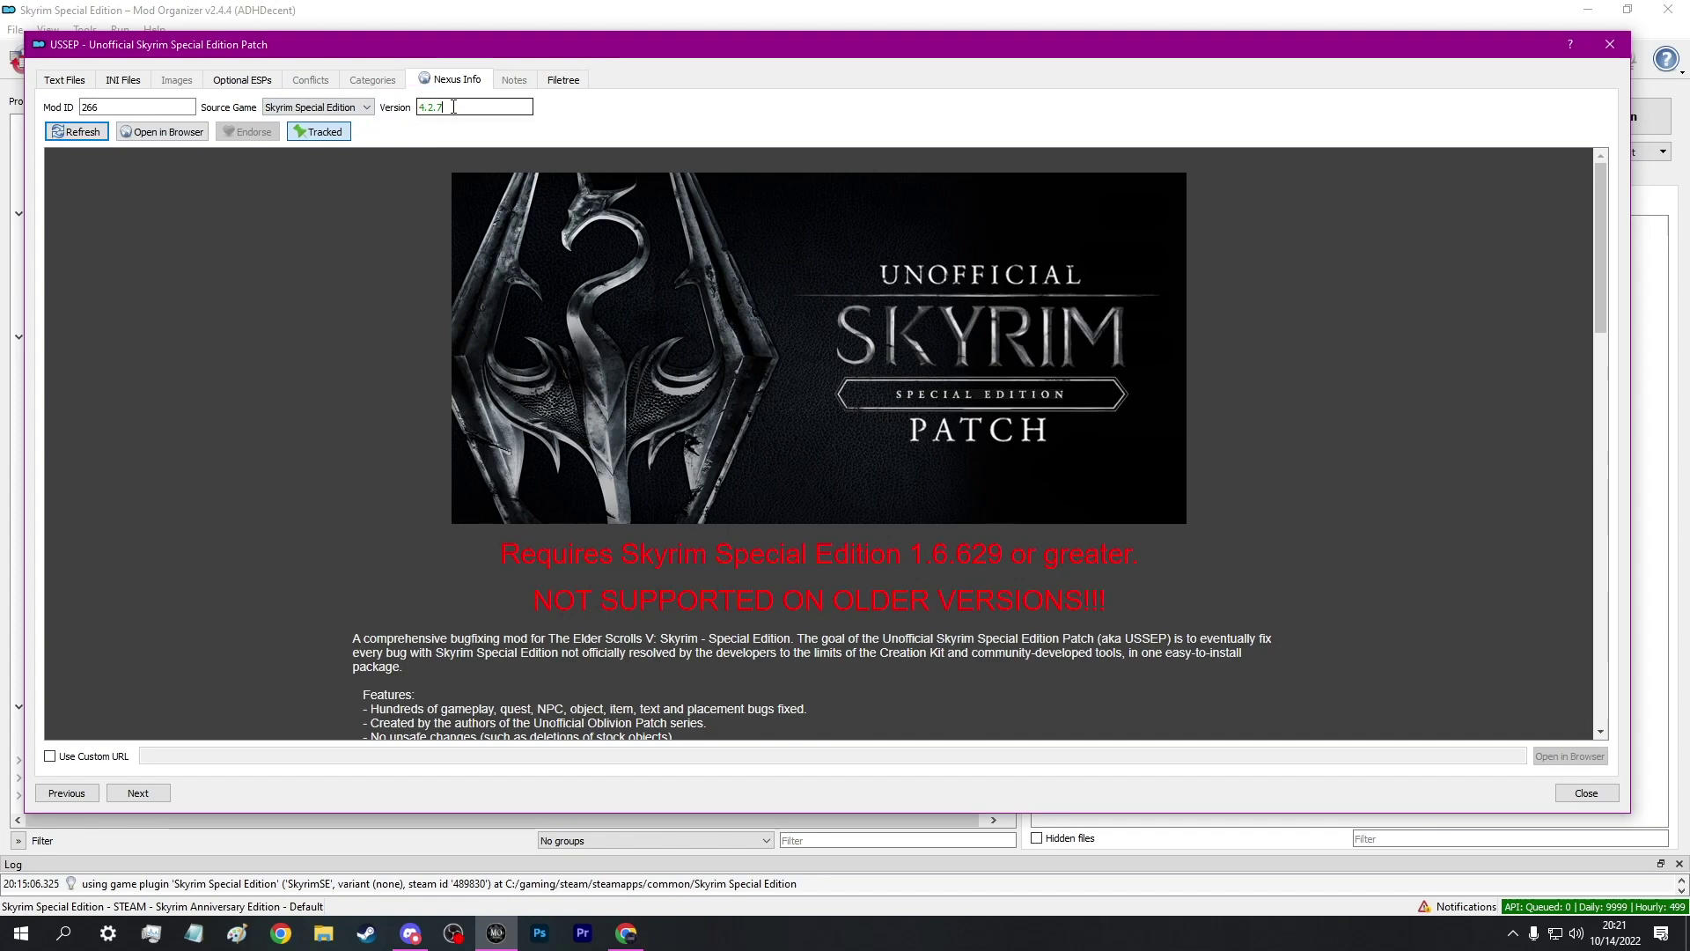
pyautogui.press('Return')
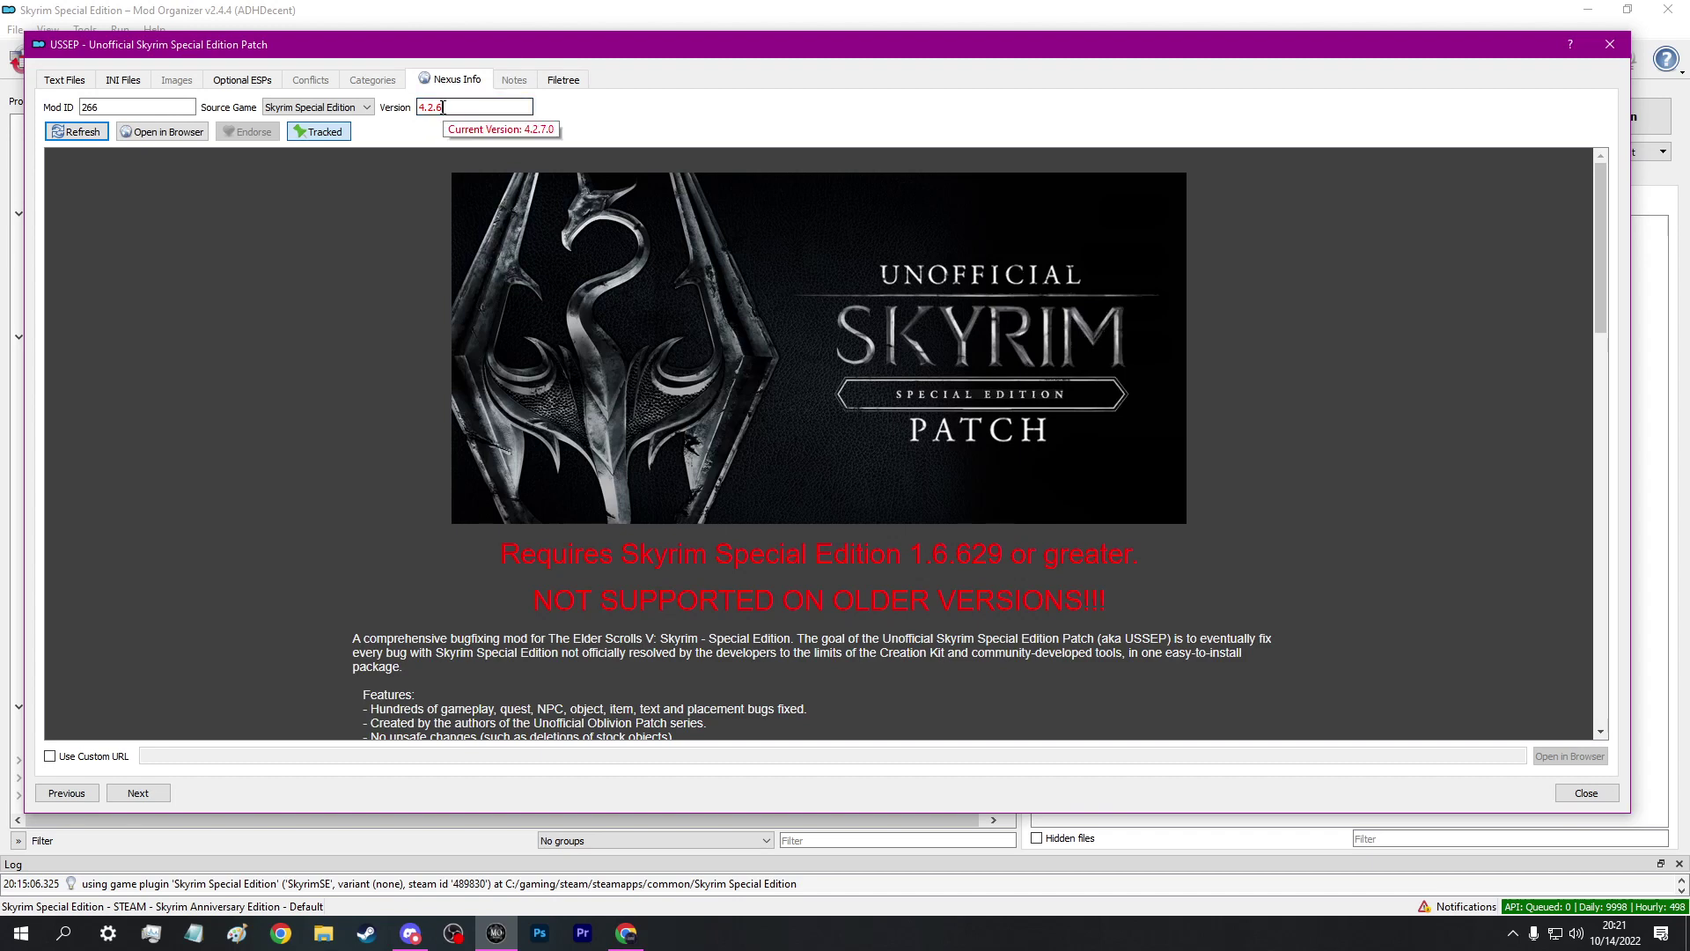
pyautogui.press('BackSpace')
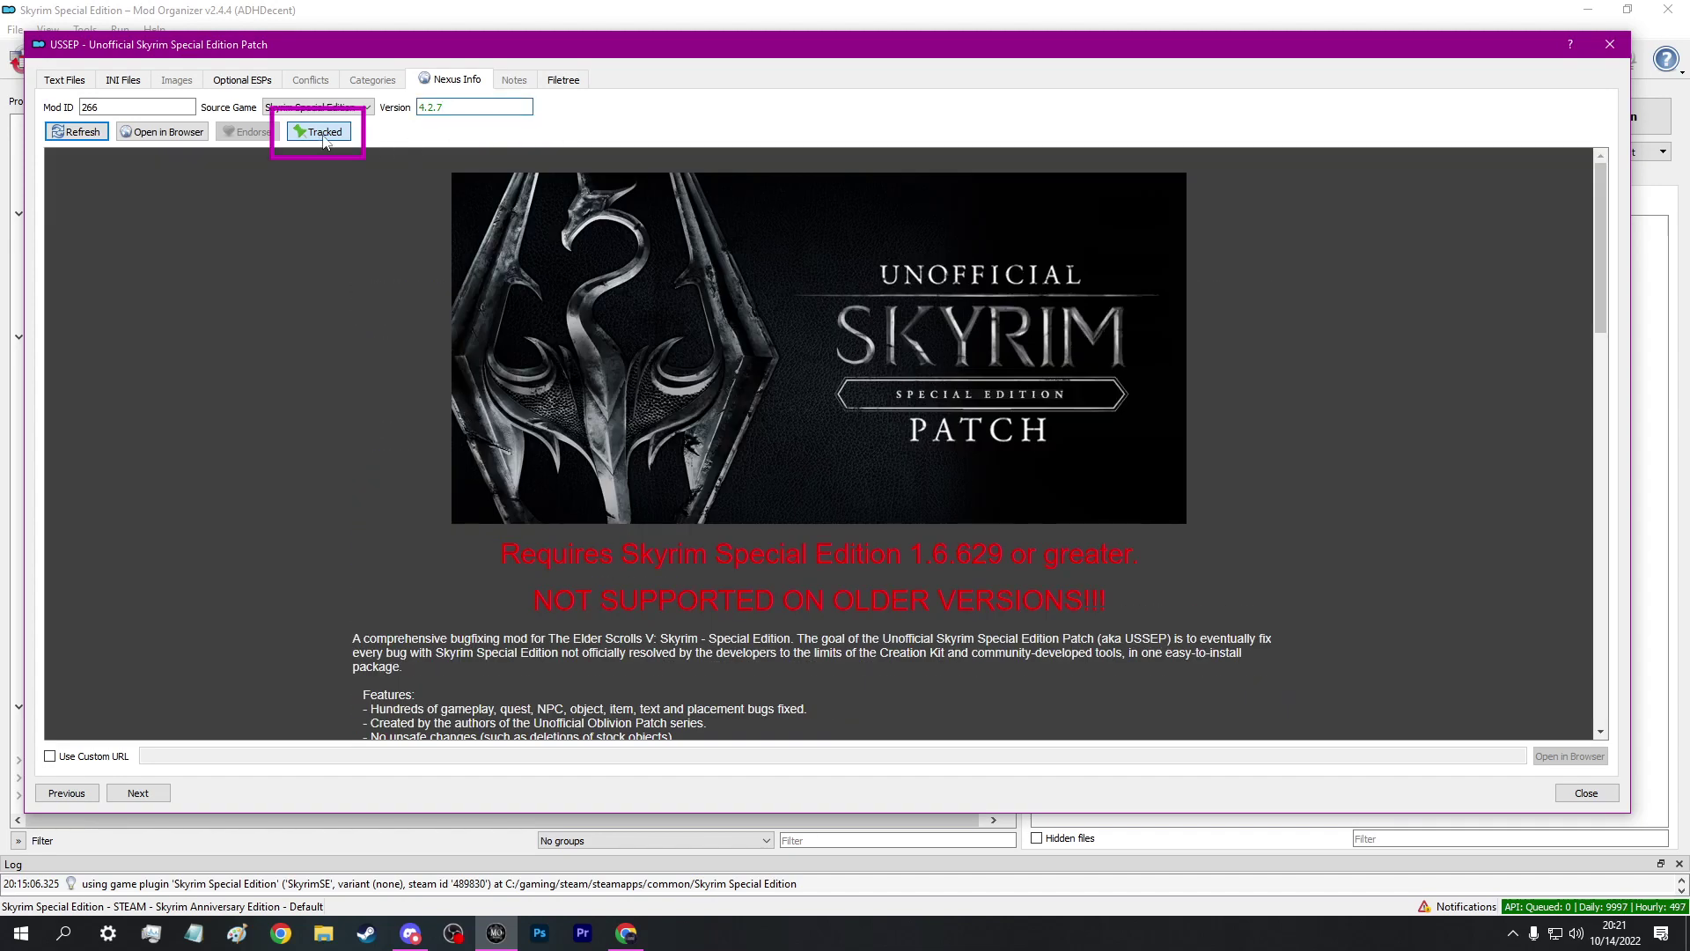
pyautogui.click(326, 134)
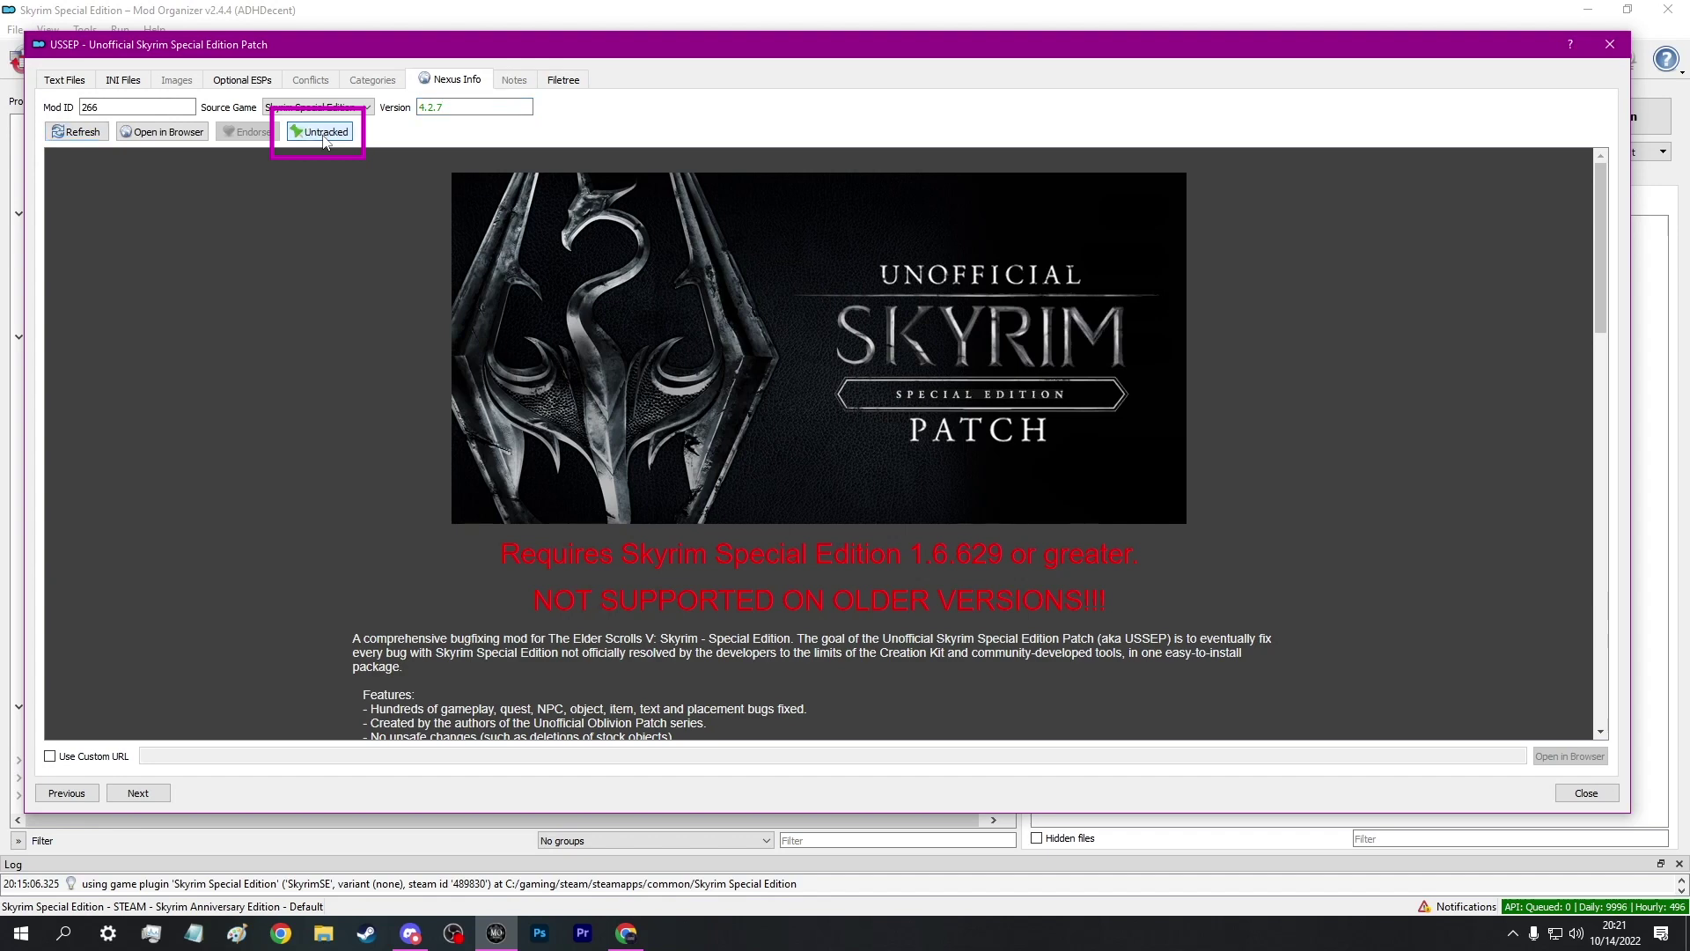
pyautogui.click(326, 134)
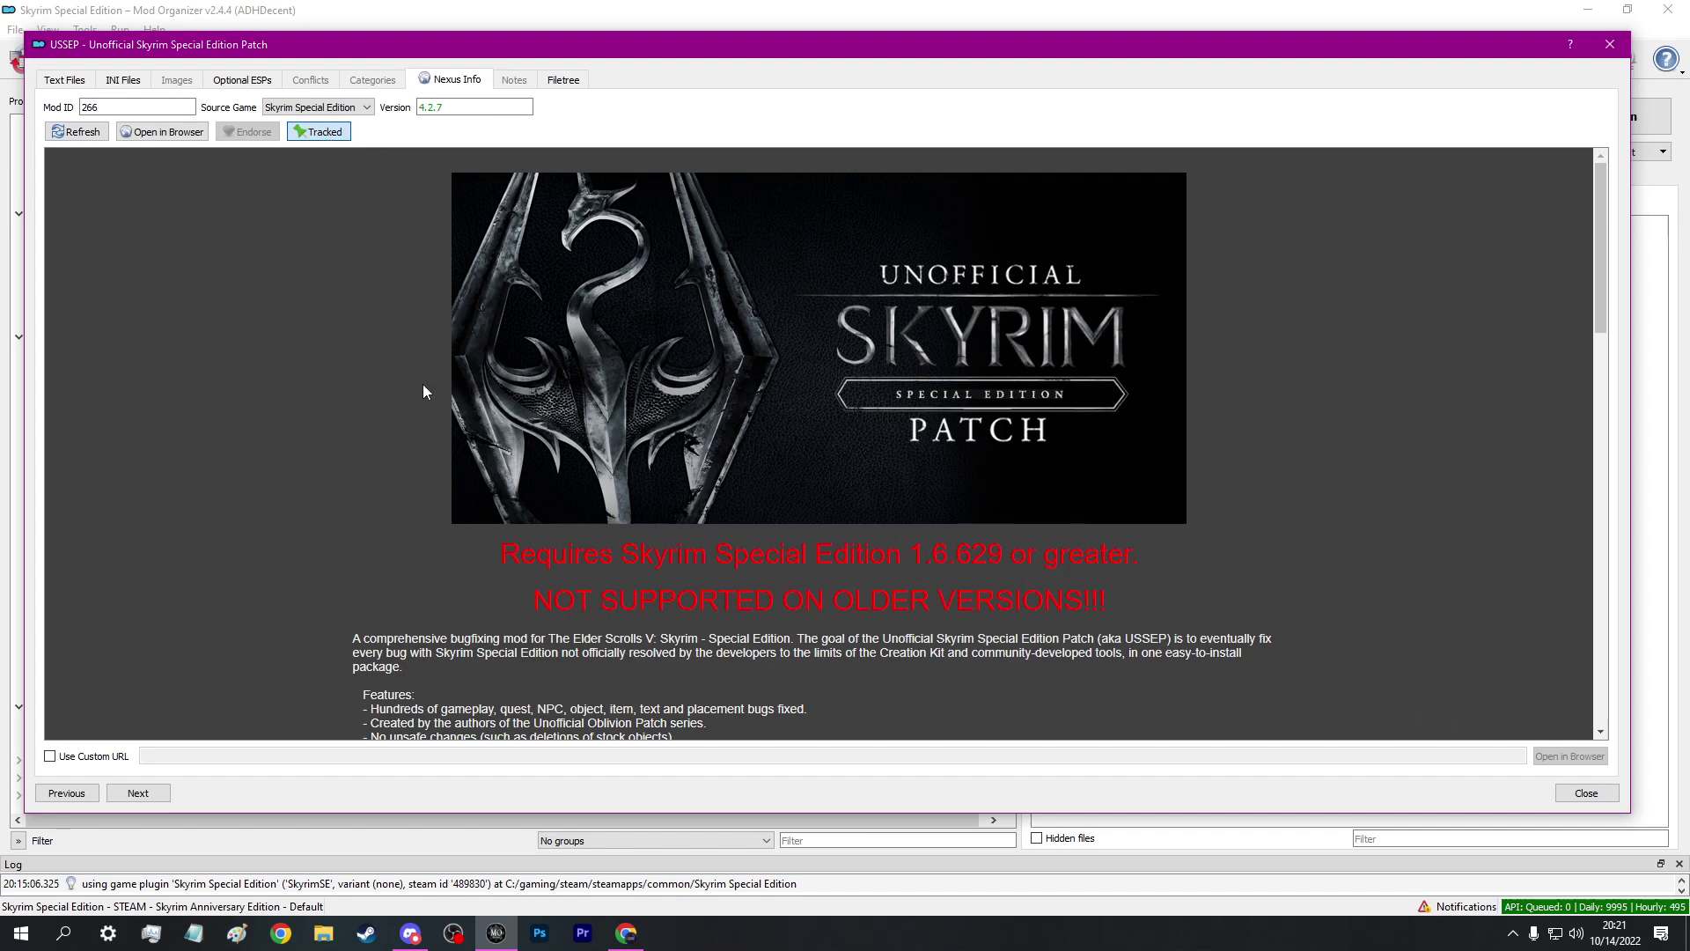
# - On the patch's Categories tab, tick the UI and Gameplay categories
pyautogui.click(373, 79)
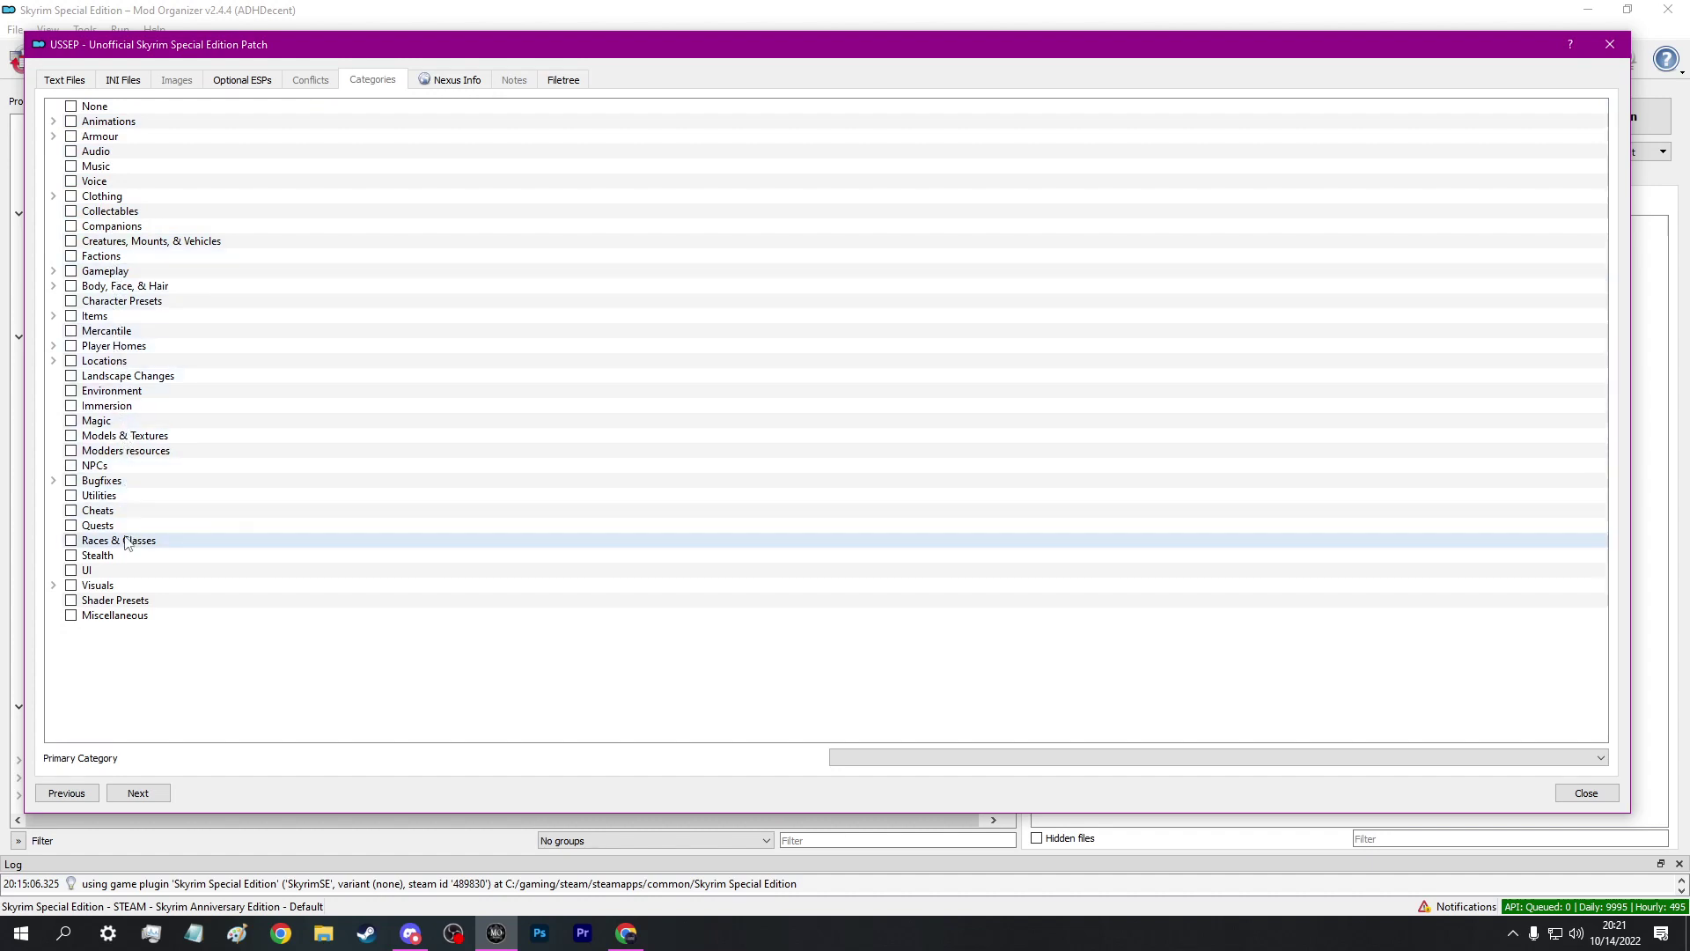
pyautogui.click(71, 569)
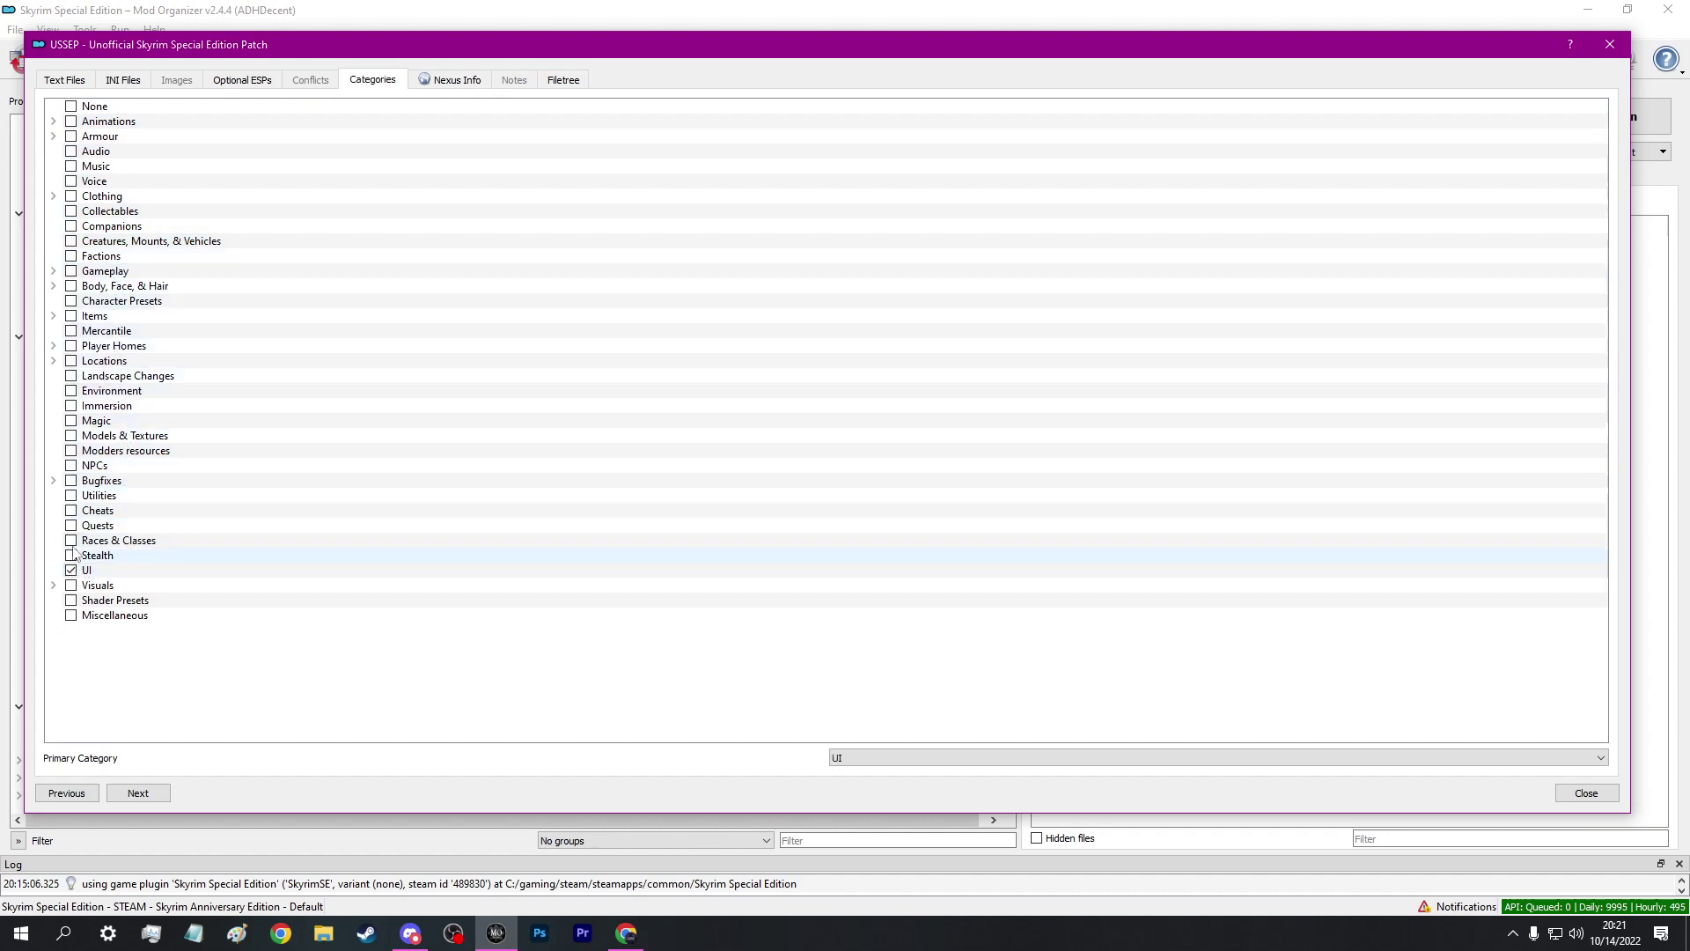
pyautogui.click(71, 272)
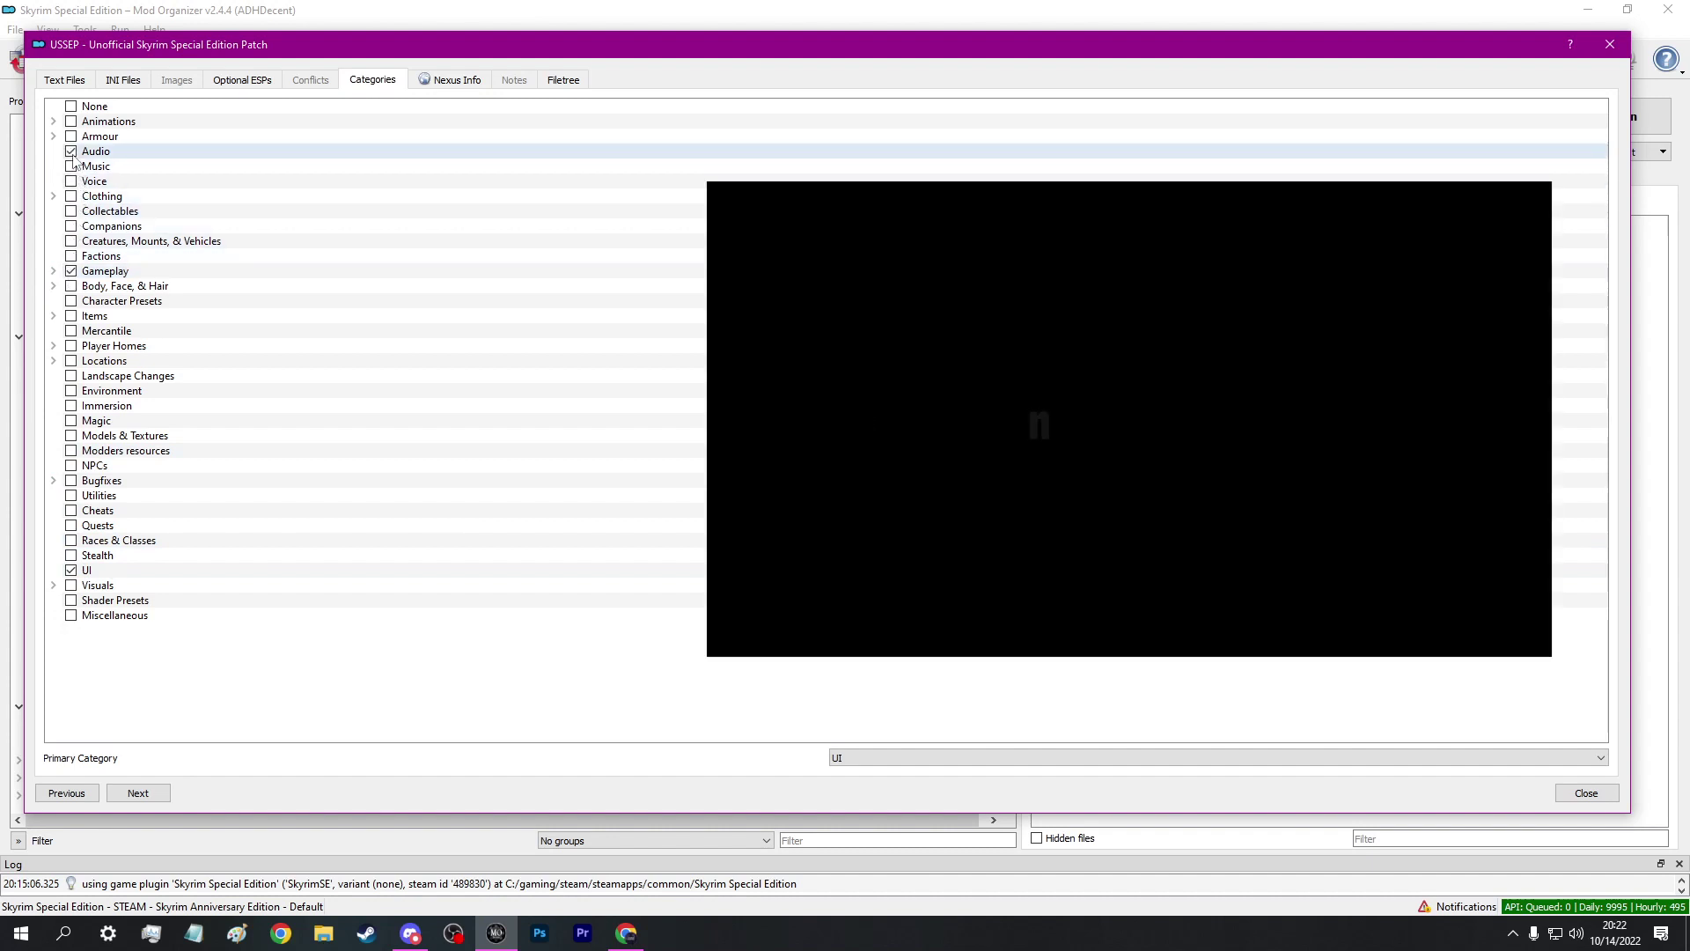
# - Untick Audio, Gameplay and UI so no category remains assigned
pyautogui.click(71, 151)
pyautogui.click(71, 271)
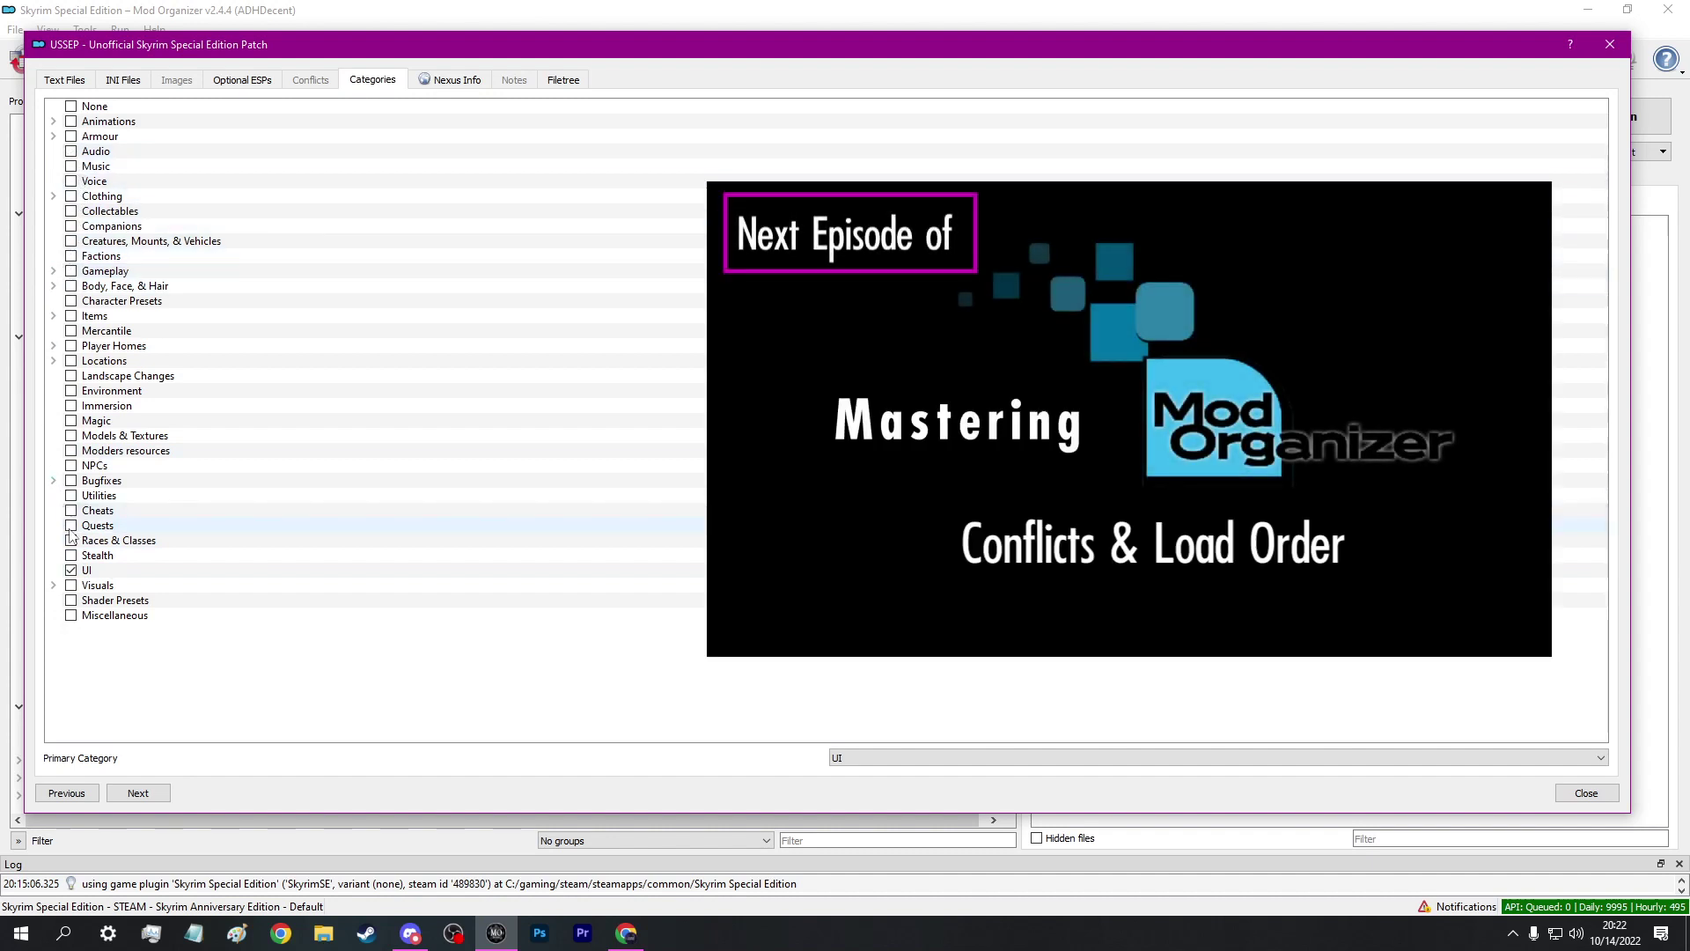
pyautogui.click(71, 570)
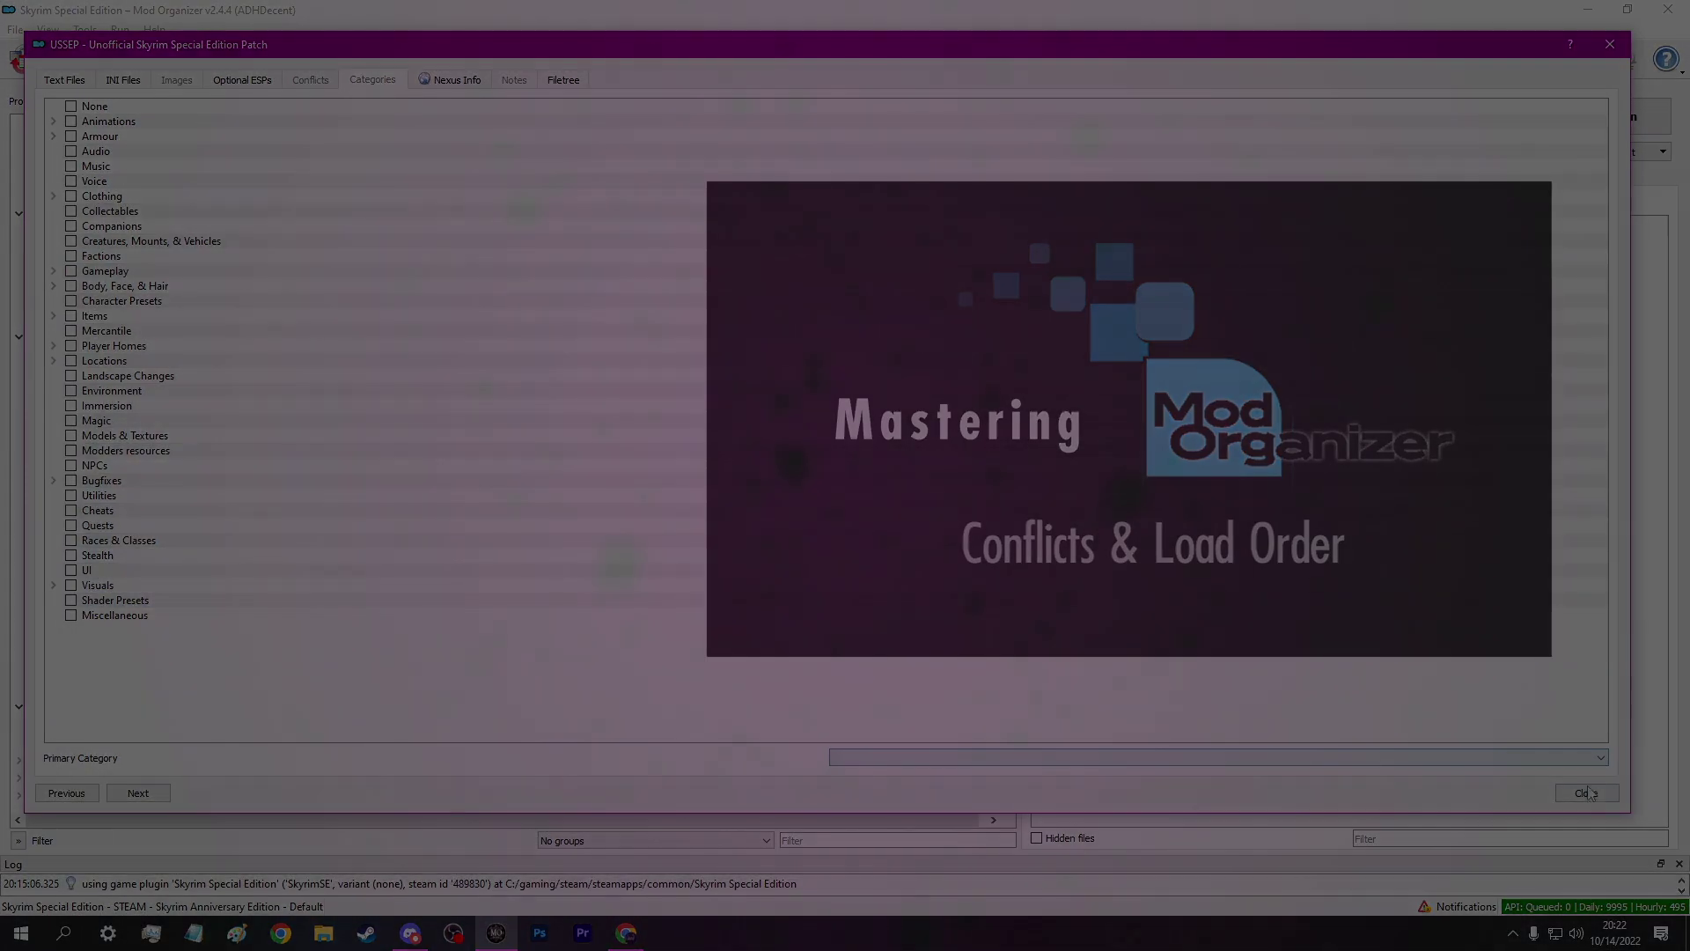